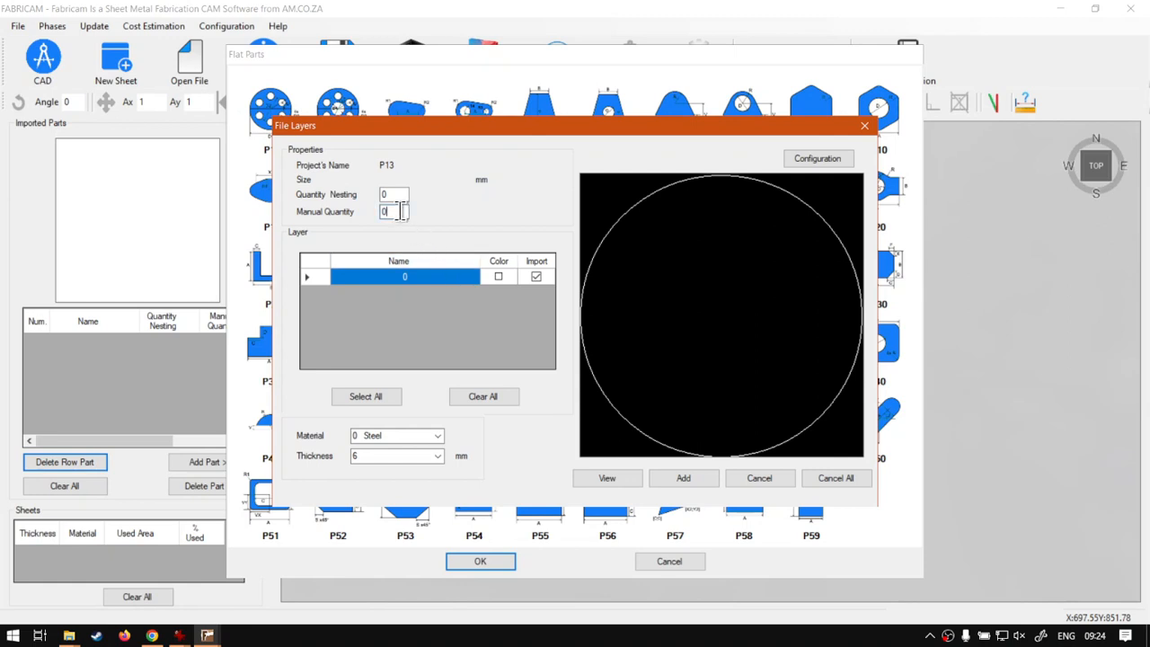
# - Import the P13 circle with a manual quantity of 3 and place its three copies in a row on the sheet
pyautogui.doubleClick(400, 211)
pyautogui.click(687, 479)
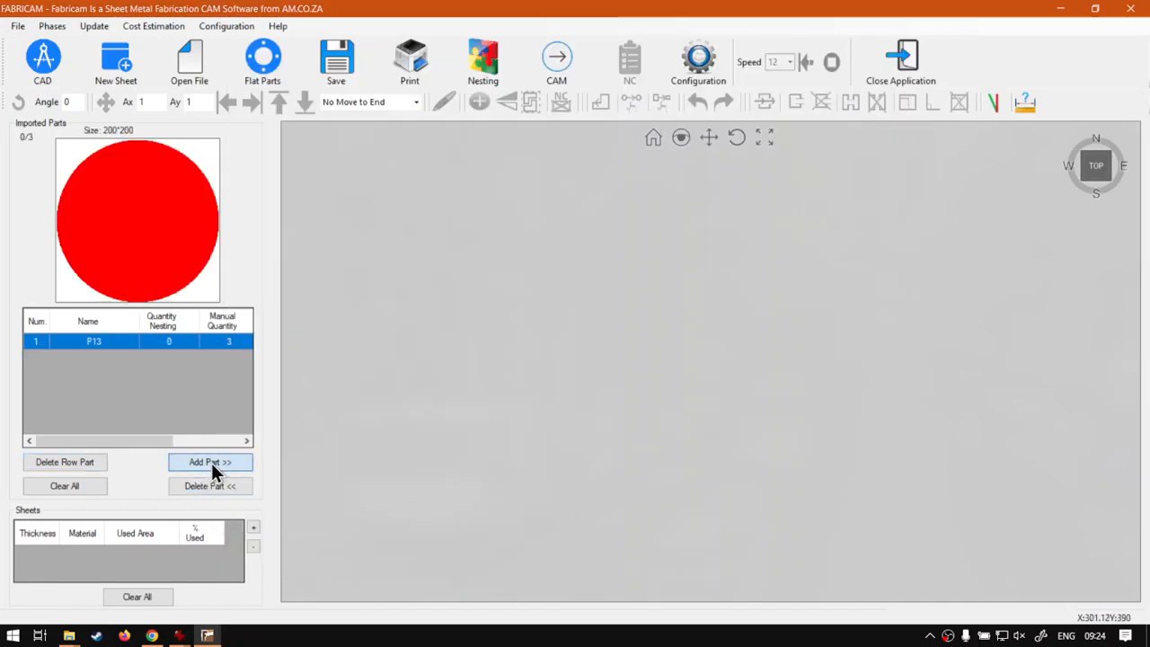
pyautogui.click(479, 287)
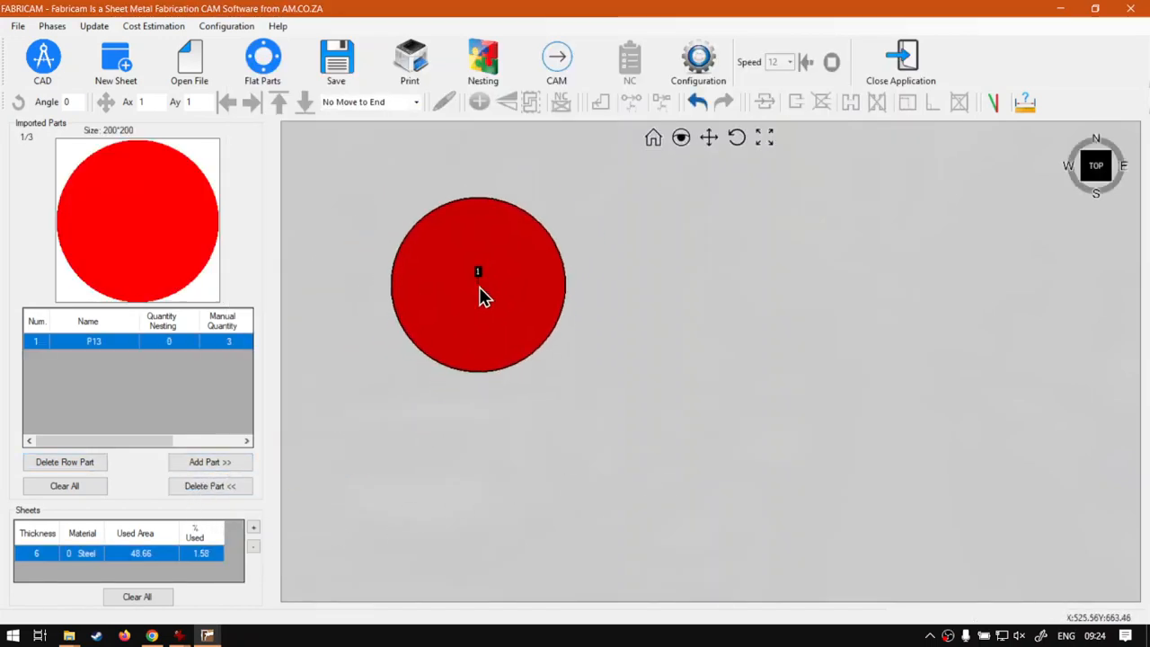
pyautogui.click(227, 465)
pyautogui.click(693, 295)
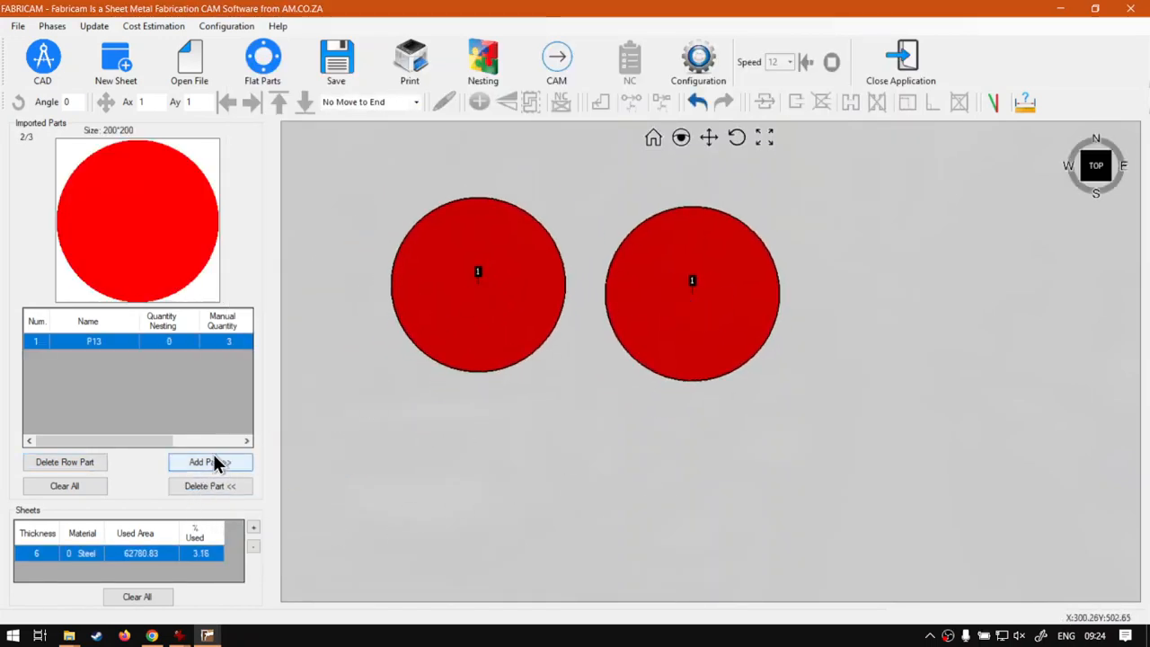
pyautogui.click(212, 461)
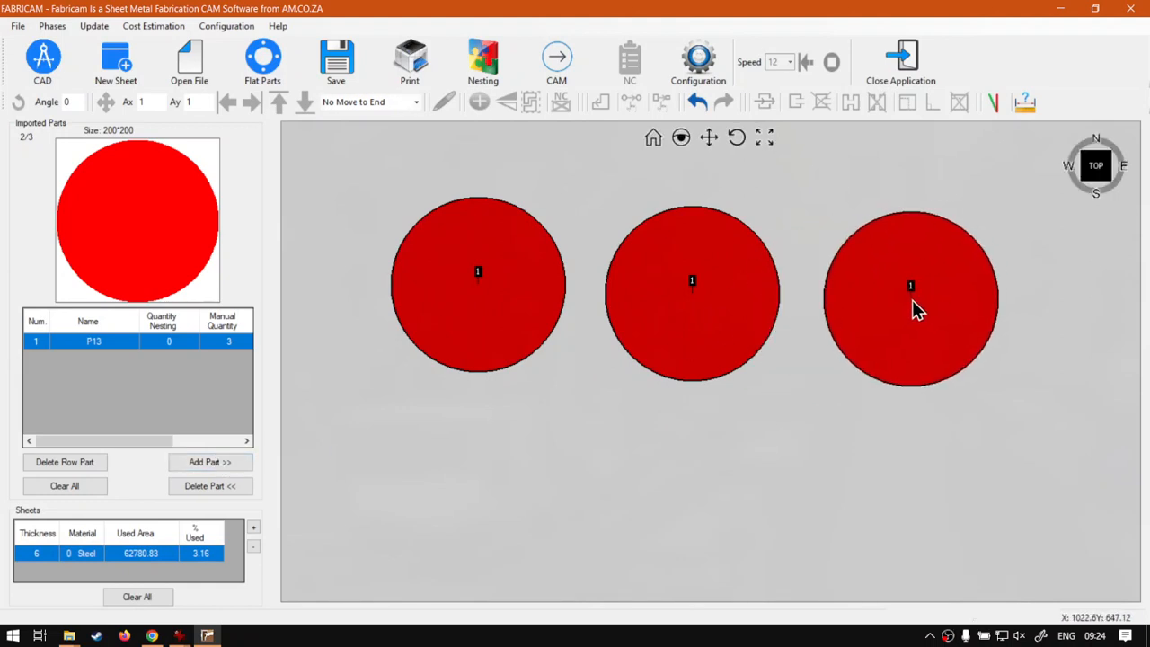
pyautogui.click(912, 299)
# - Import another P13 circle of 200 mm diameter with a manual quantity of 1 and place it below the first red circle
pyautogui.click(265, 61)
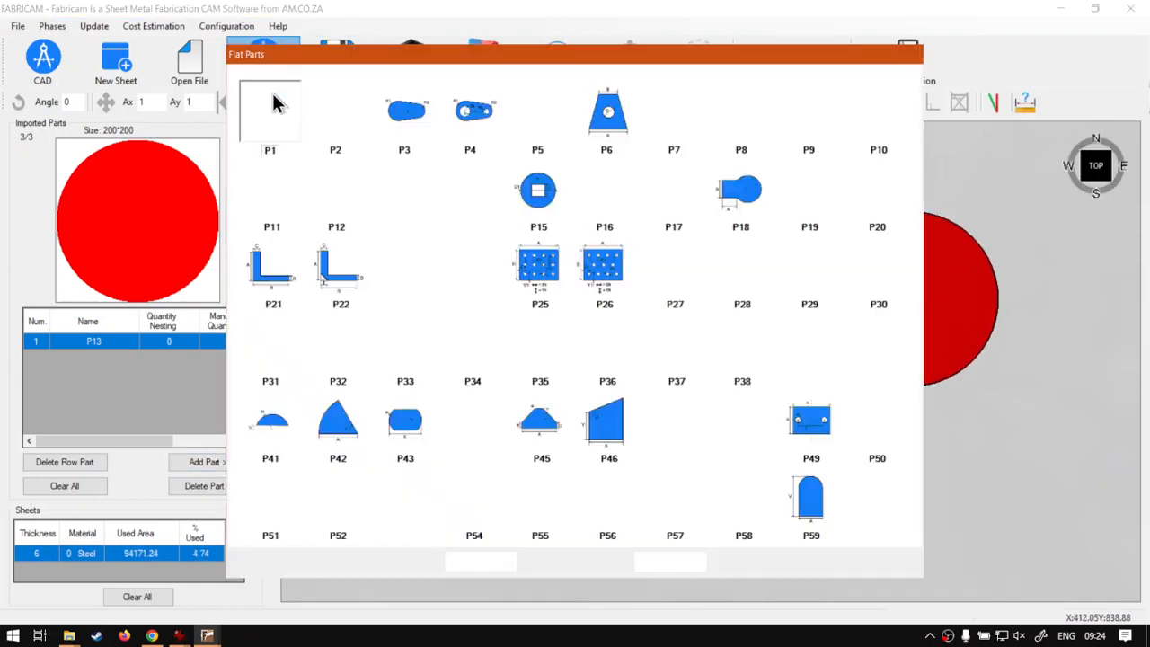
pyautogui.doubleClick(405, 188)
pyautogui.moveTo(634, 249); pyautogui.dragTo(594, 251)
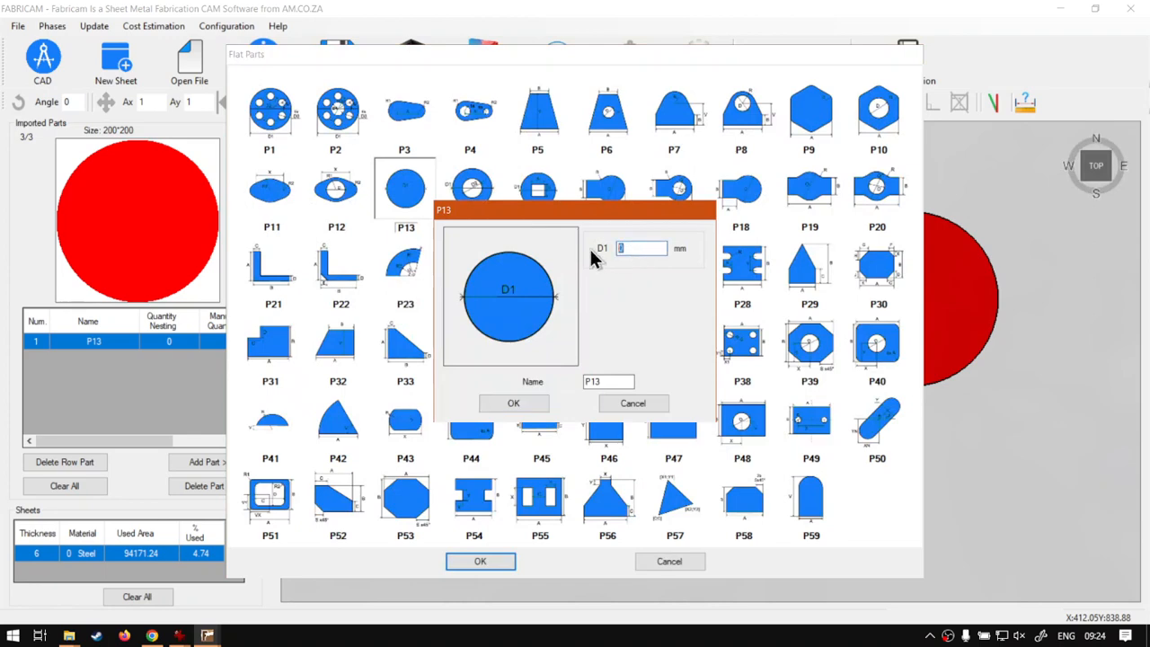
pyautogui.write('200')
pyautogui.click(535, 403)
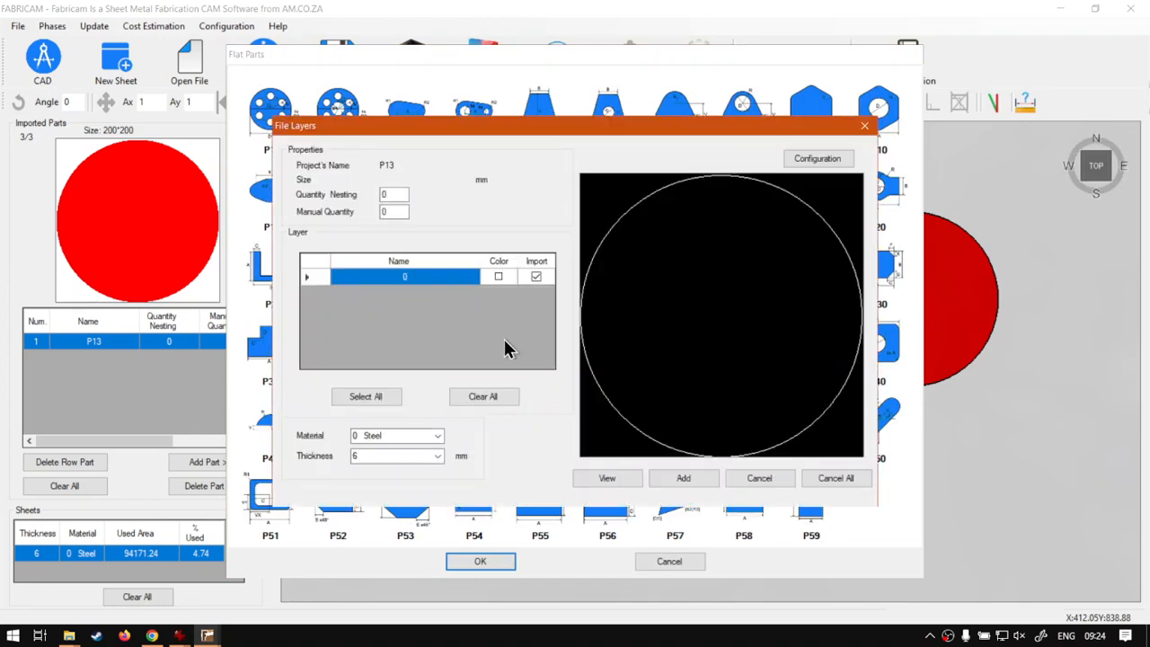
pyautogui.write('3')
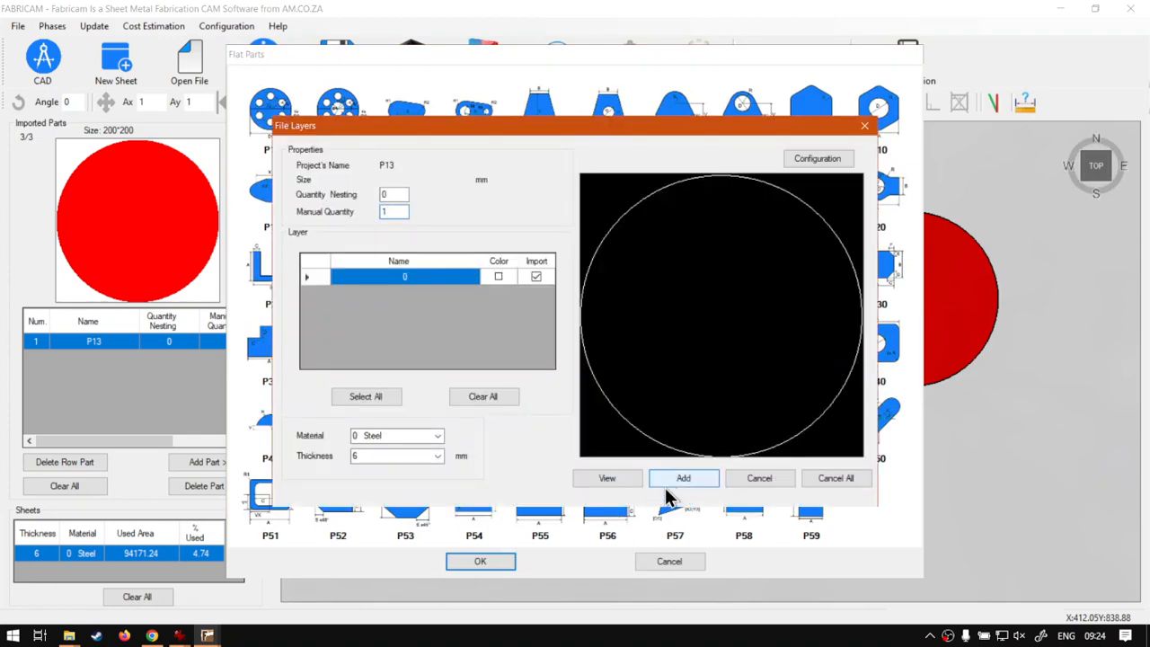
pyautogui.click(675, 483)
pyautogui.click(223, 463)
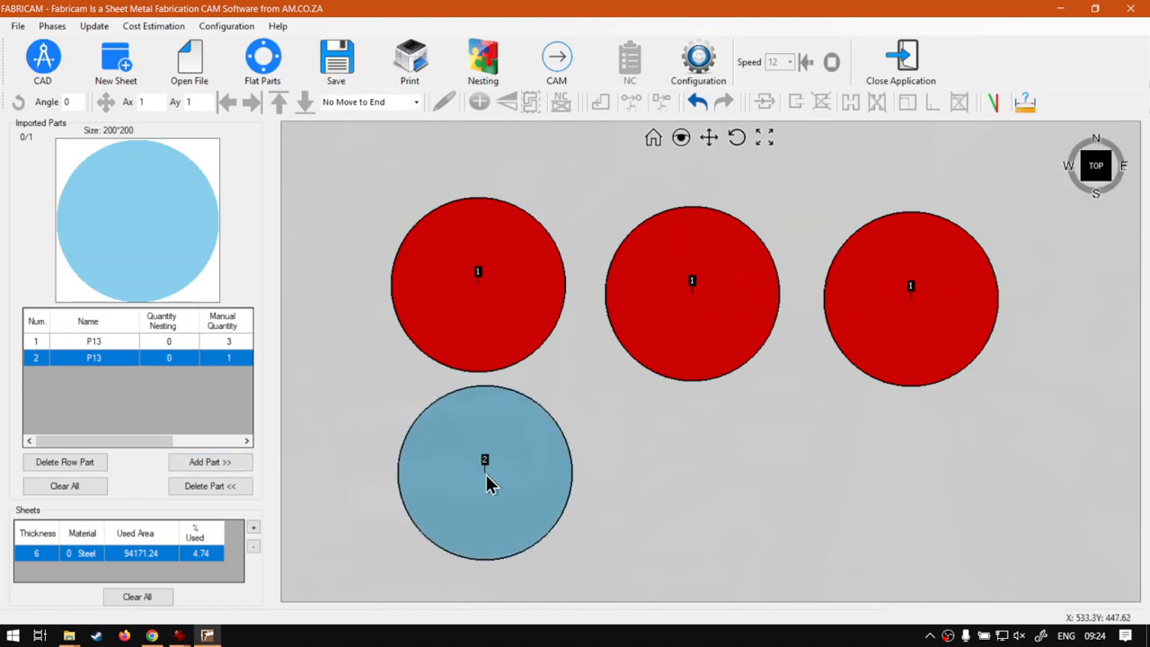
pyautogui.click(446, 487)
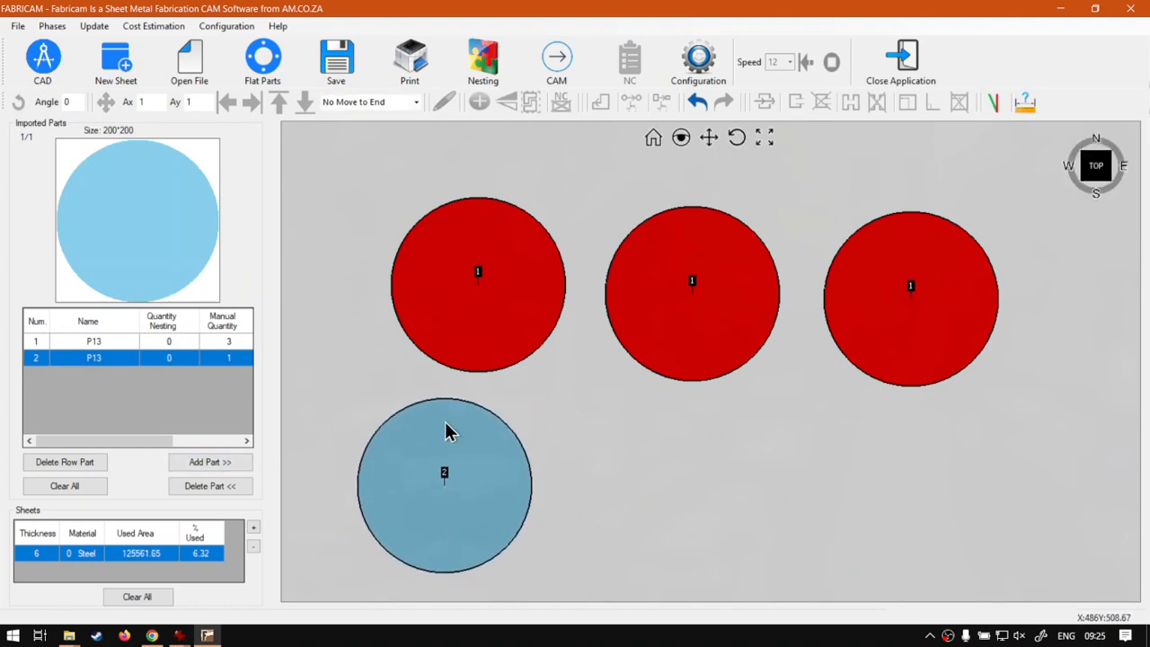
# - Move the three red circles together slightly upward on the sheet
pyautogui.click(893, 256)
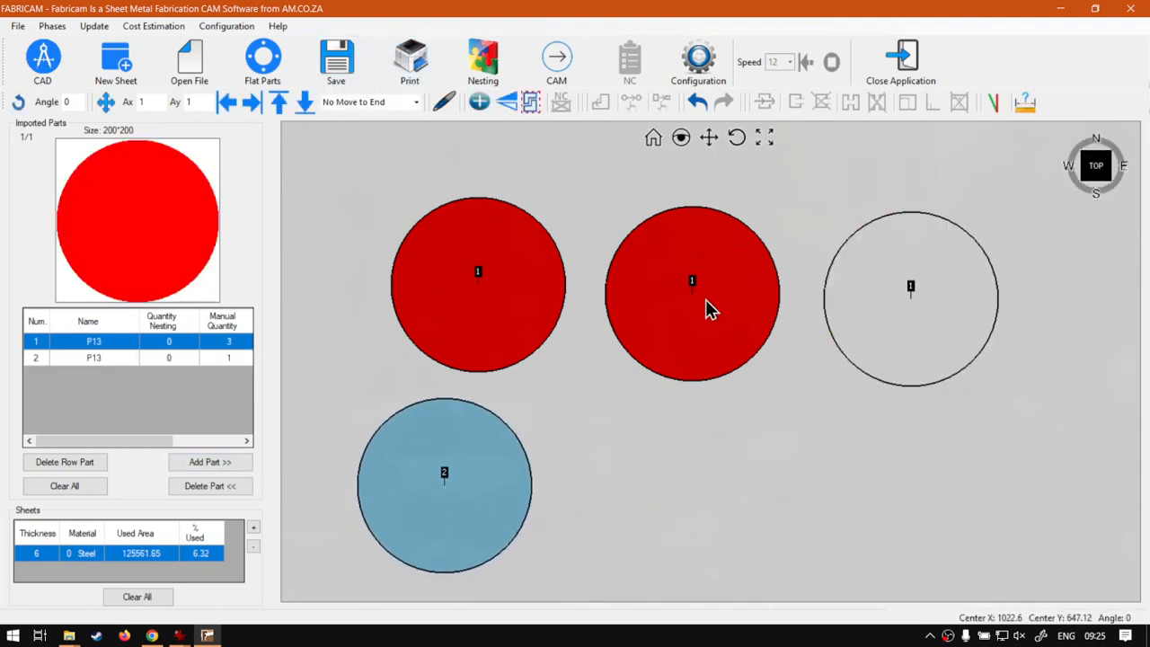
pyautogui.click(697, 304)
pyautogui.click(515, 275)
pyautogui.moveTo(717, 300); pyautogui.dragTo(721, 265)
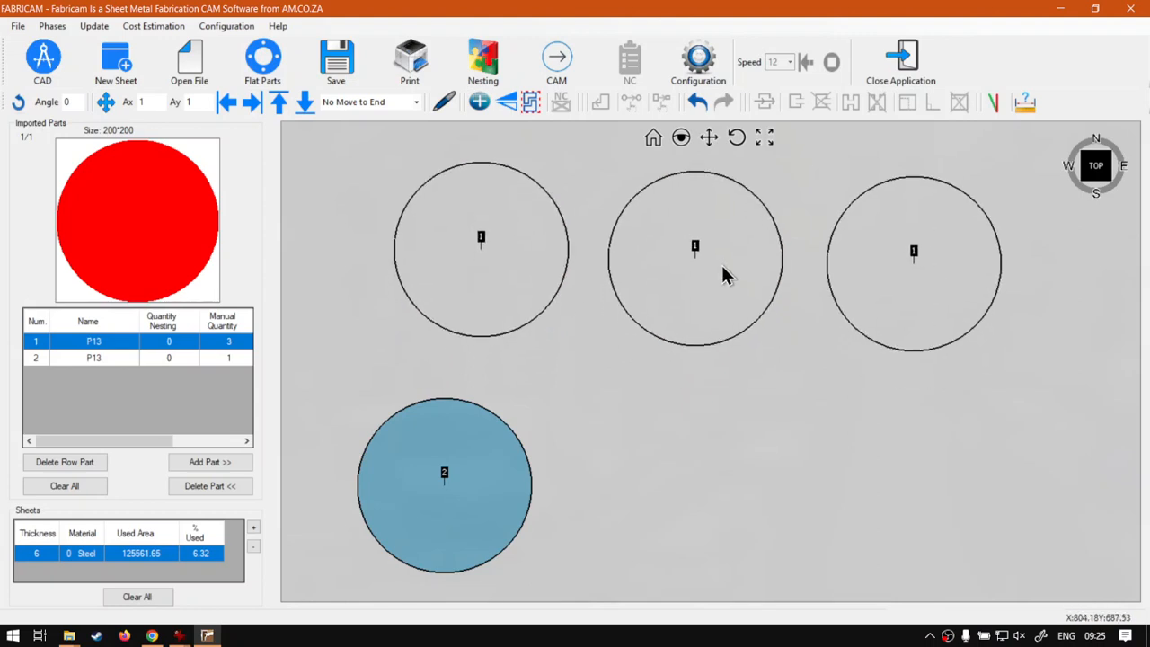
pyautogui.click(772, 360)
# - Import a P13 circle of 300 mm diameter with a manual quantity of 1 and place it below the second and third red circles
pyautogui.click(262, 60)
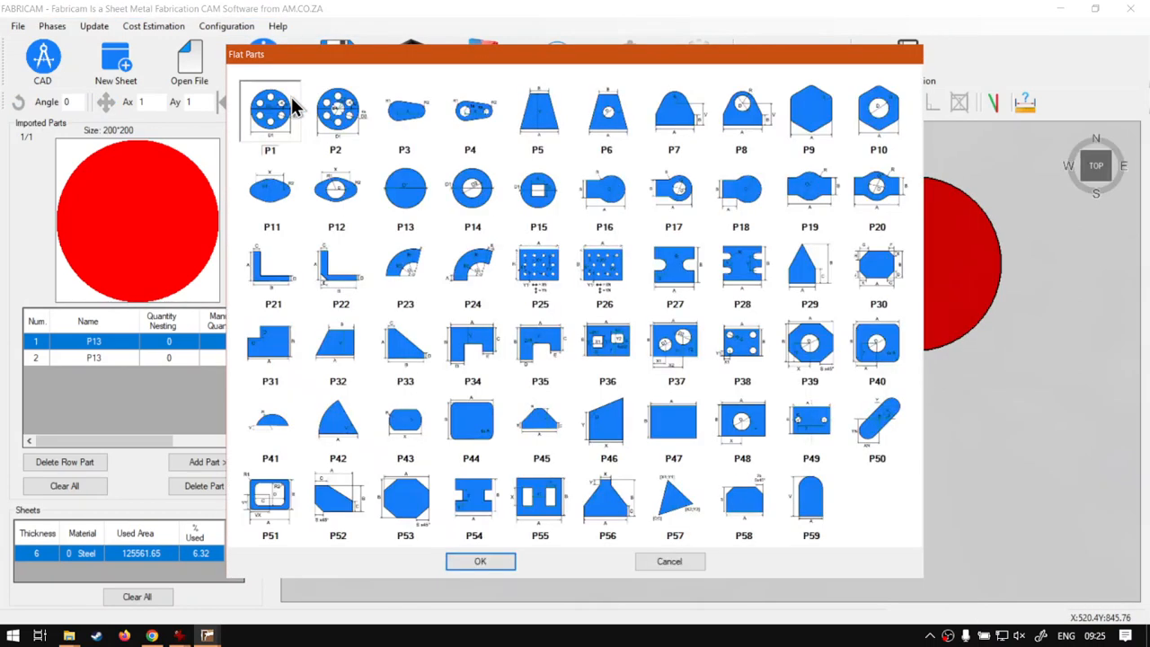
pyautogui.doubleClick(419, 199)
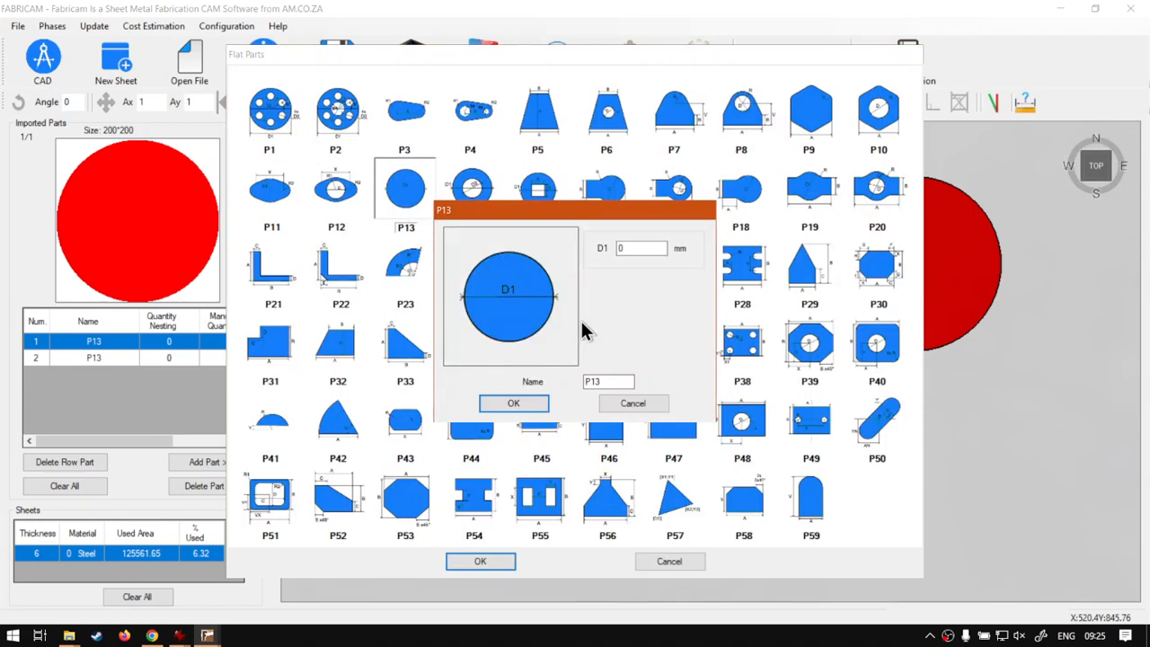
pyautogui.click(633, 249)
pyautogui.write('300')
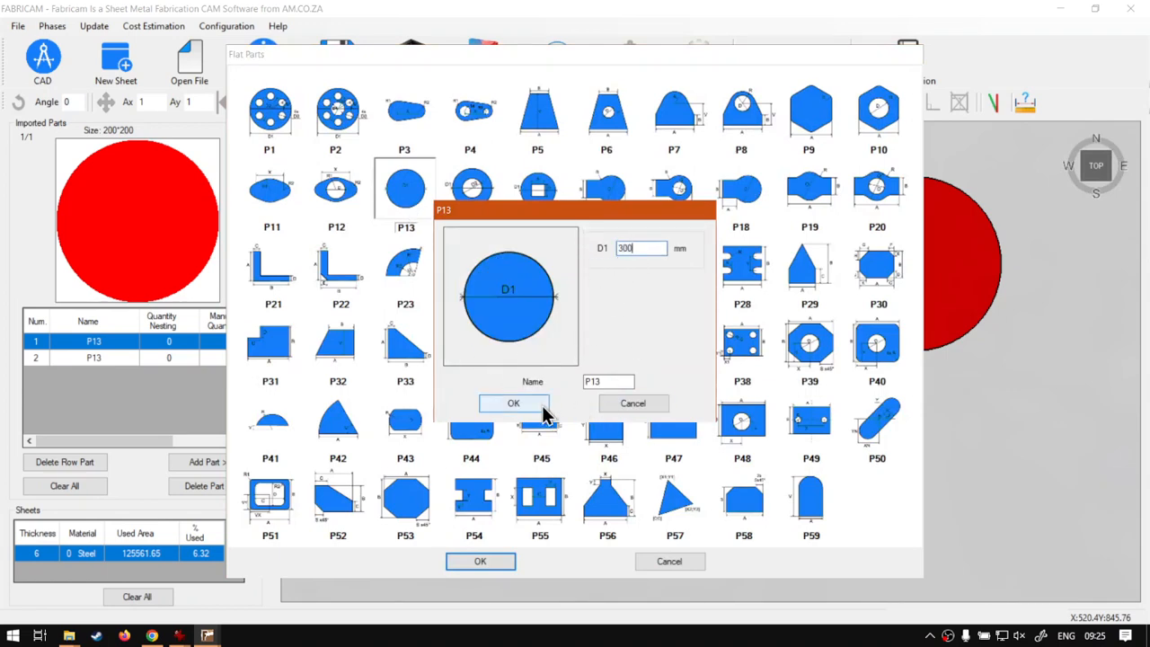
pyautogui.click(530, 404)
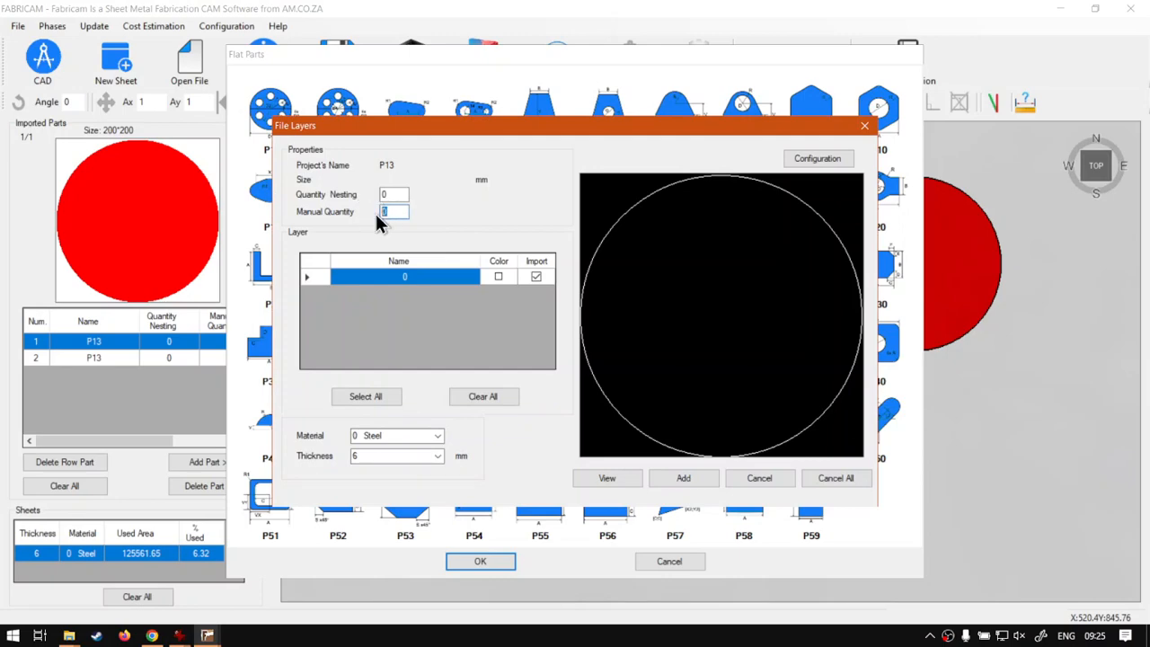
pyautogui.click(684, 478)
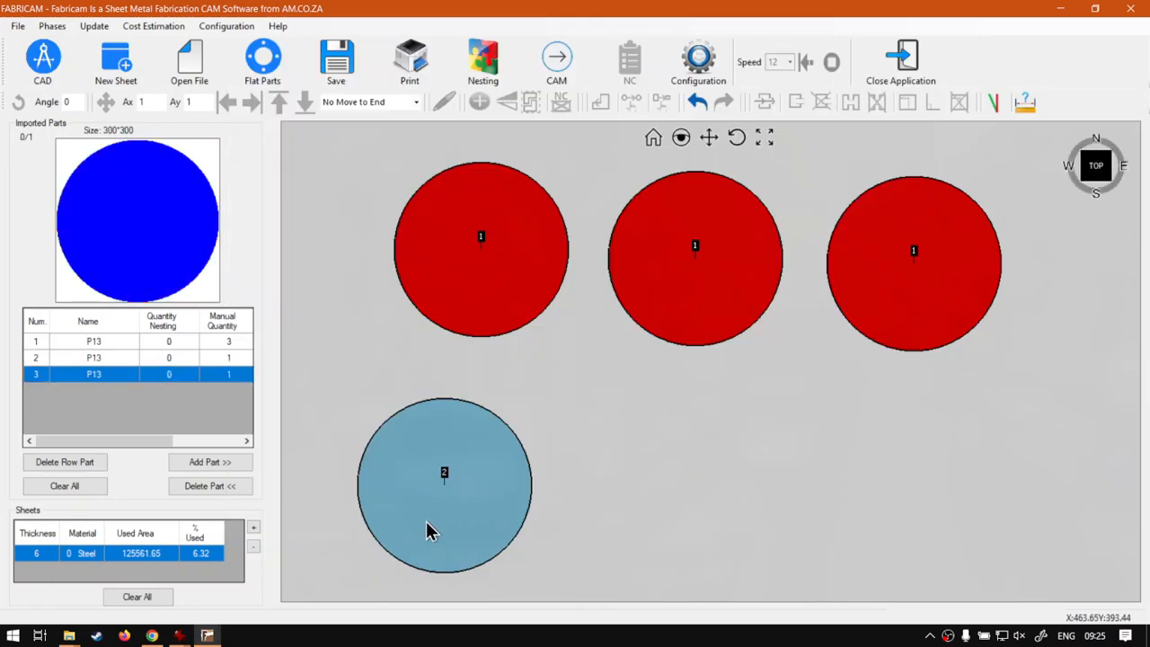
pyautogui.click(226, 466)
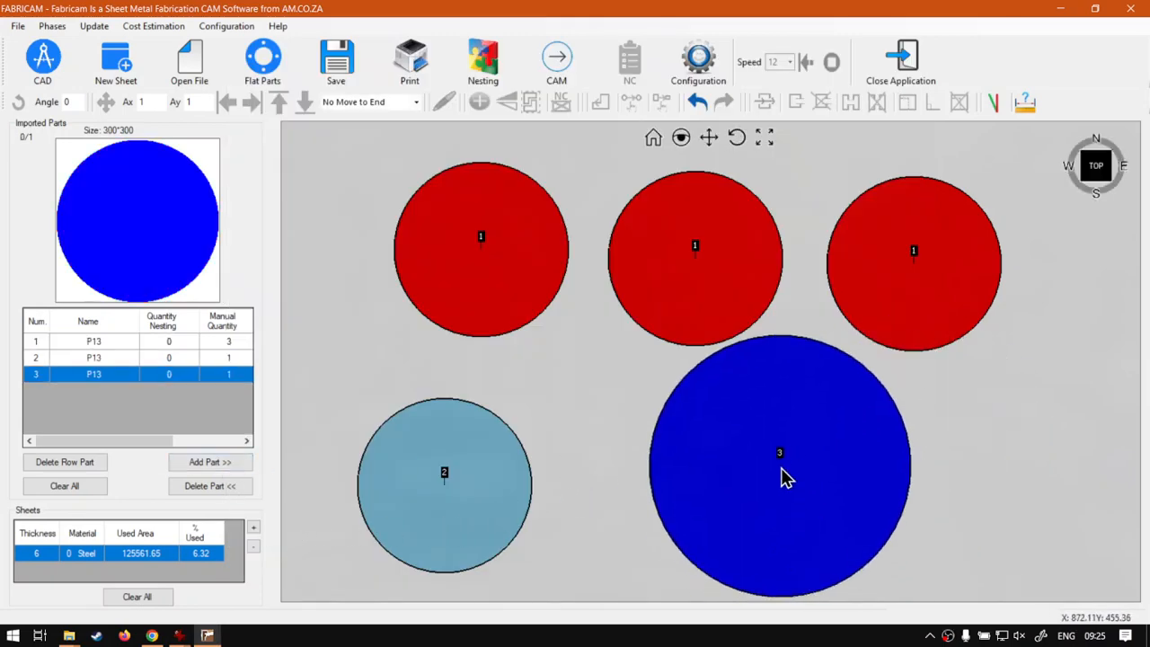
pyautogui.click(802, 485)
# - Shift the light blue circle toward the large one, nudge the first red circle down, and realign the other two red circles
pyautogui.click(476, 507)
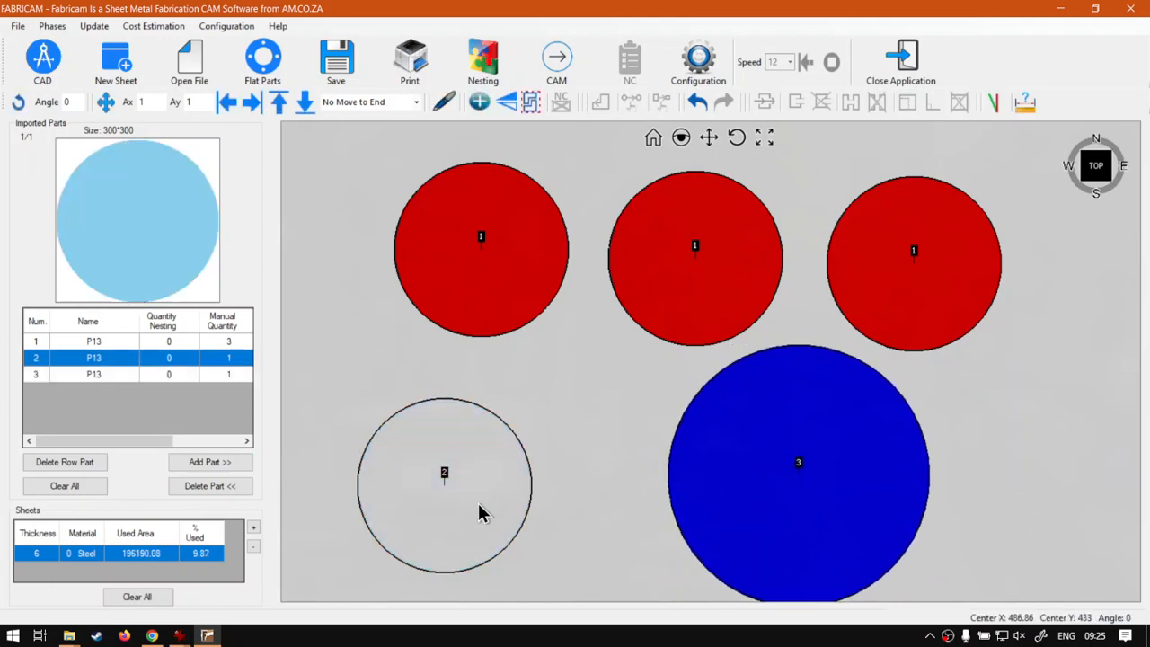
pyautogui.click(569, 506)
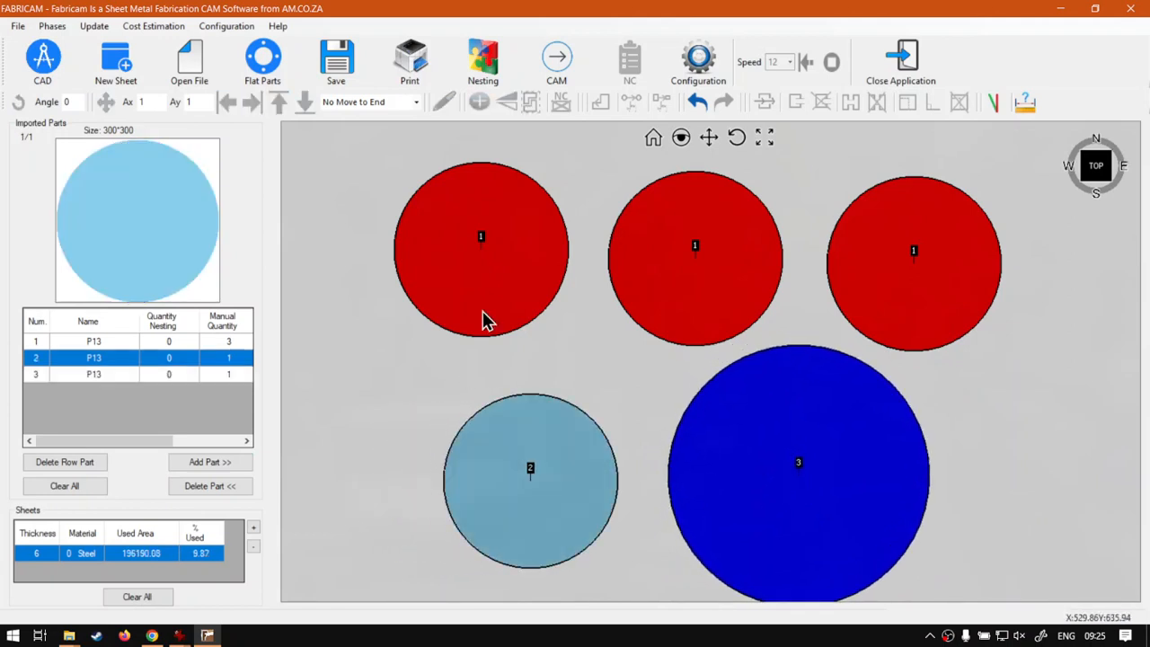
pyautogui.click(488, 316)
pyautogui.click(493, 293)
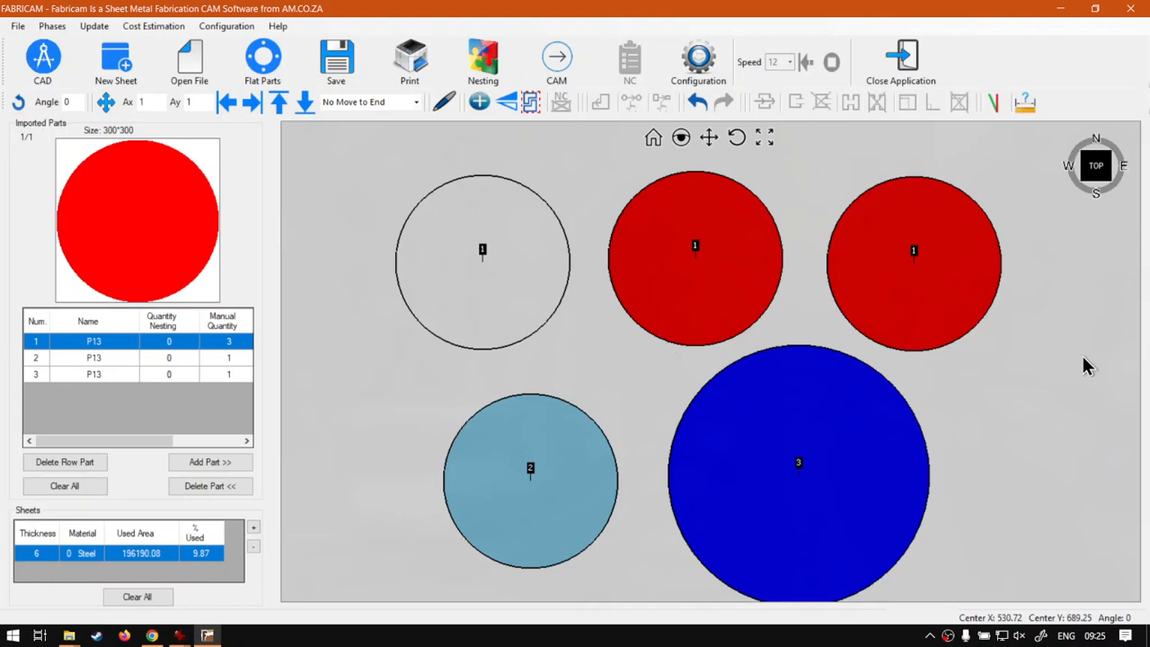
pyautogui.click(923, 288)
pyautogui.click(738, 289)
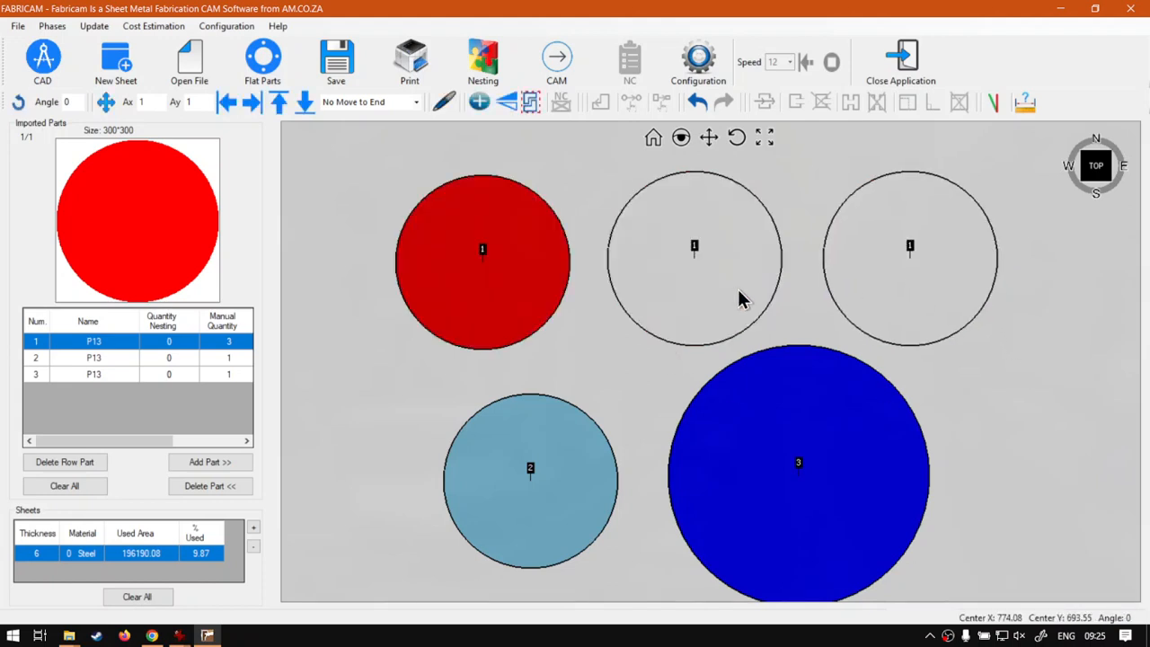
pyautogui.click(1031, 400)
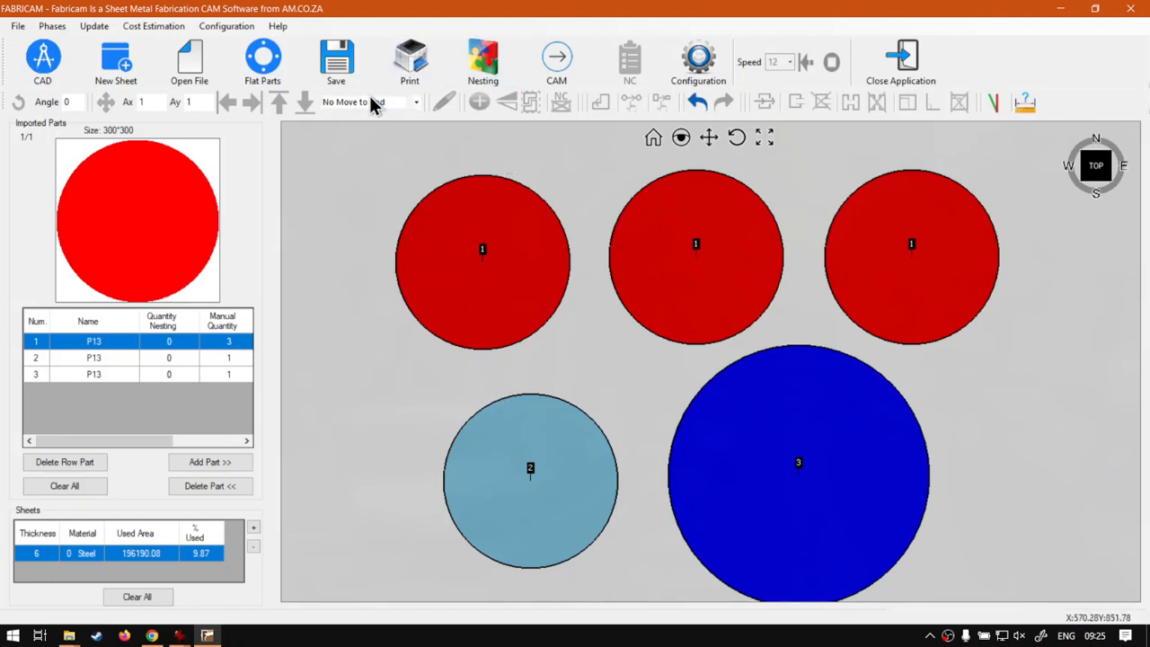
# - Generate the CAM cutting path and delete the external contour of the first red circle for all parts of the same shape
pyautogui.click(549, 72)
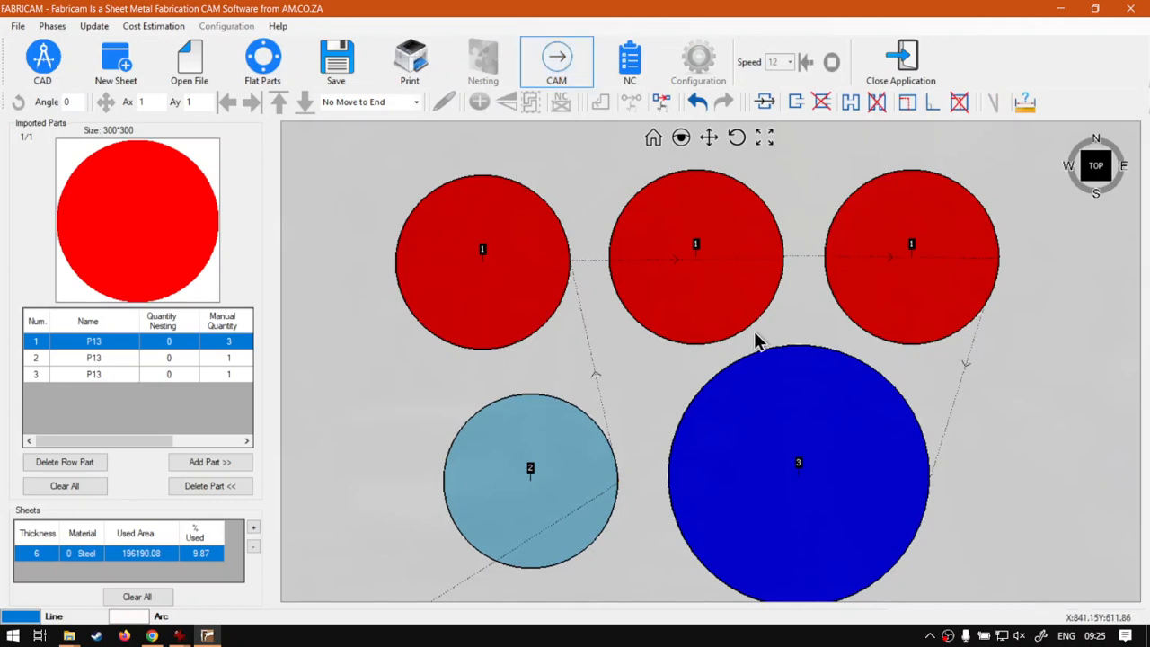
pyautogui.click(534, 267)
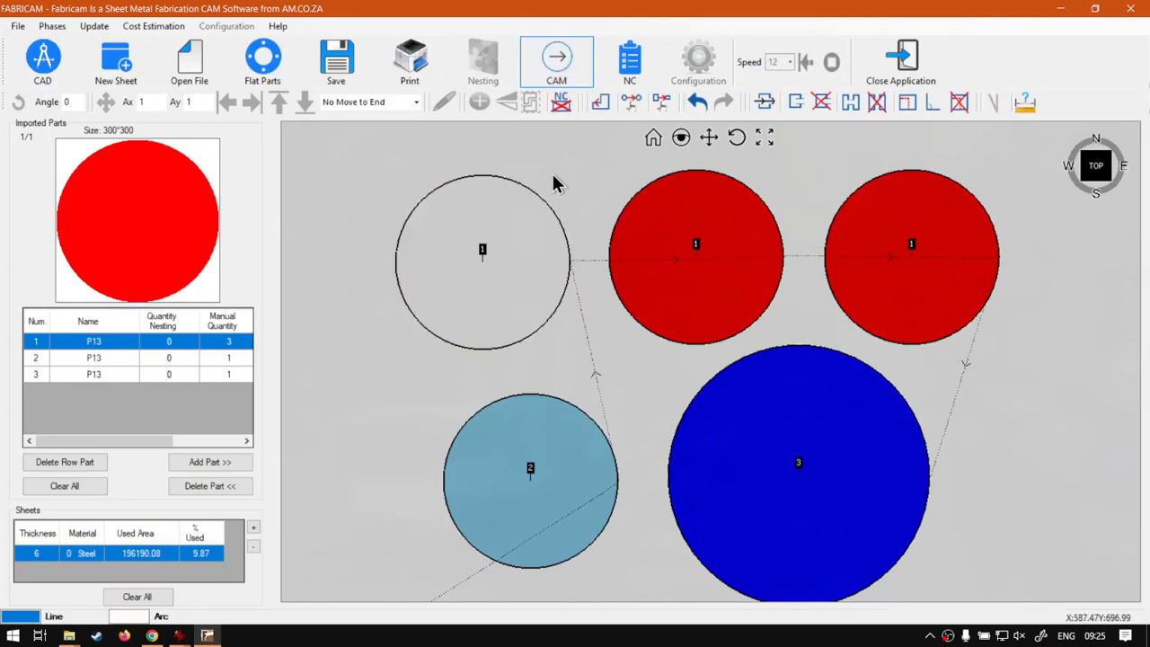
pyautogui.click(562, 105)
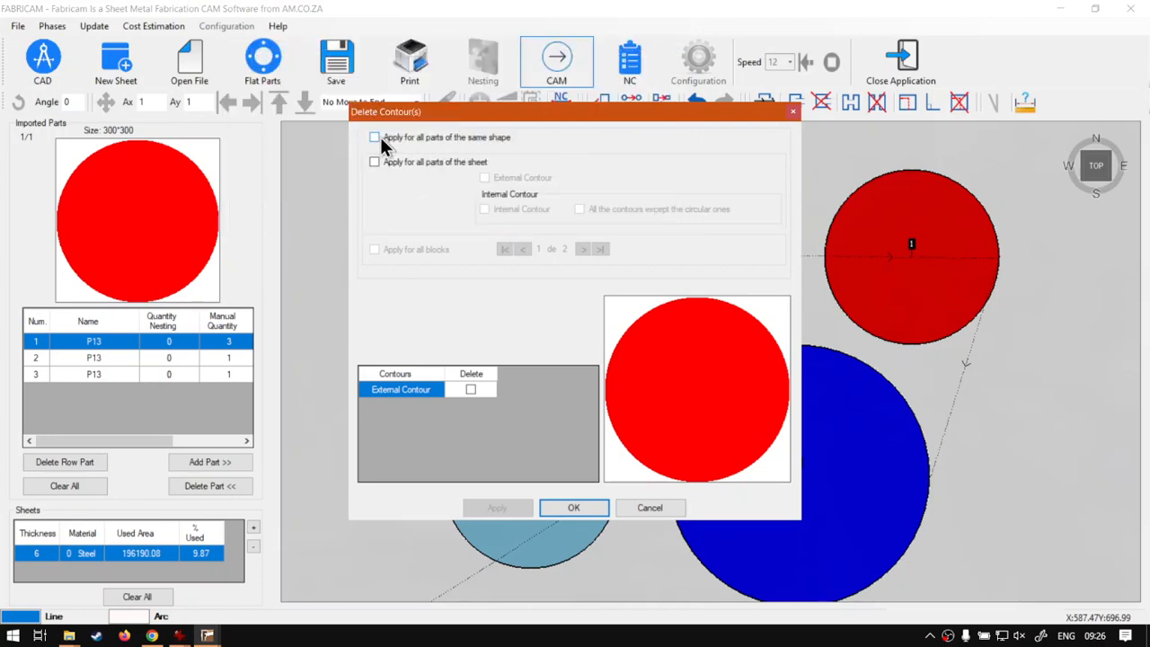
pyautogui.click(375, 137)
pyautogui.click(472, 392)
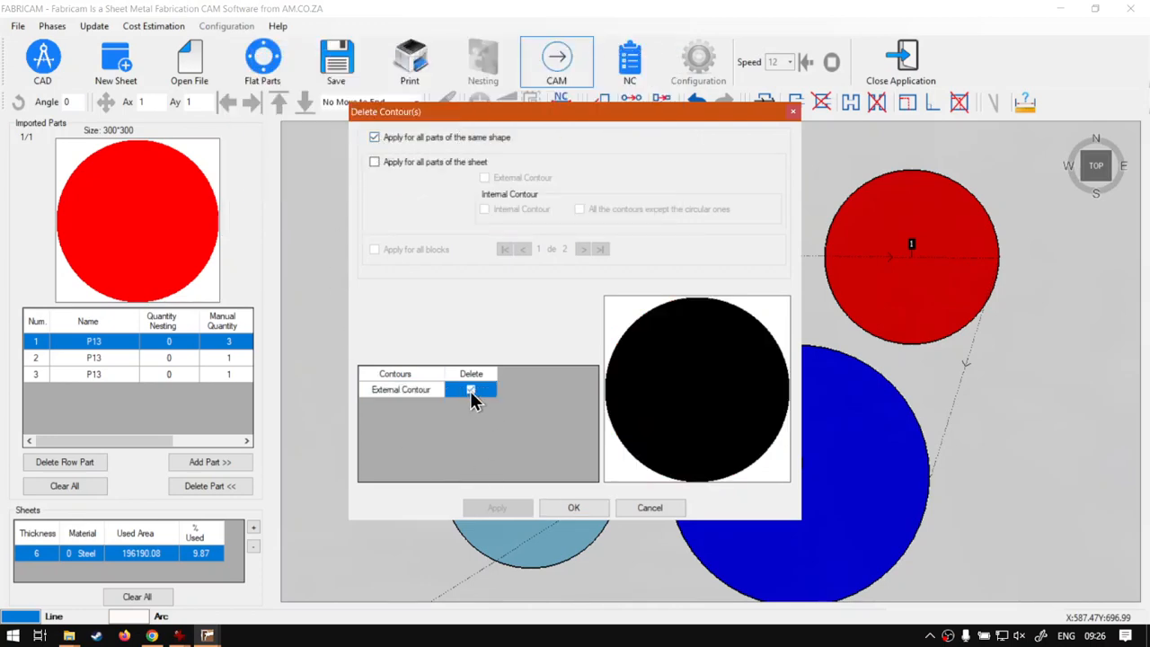
pyautogui.click(566, 505)
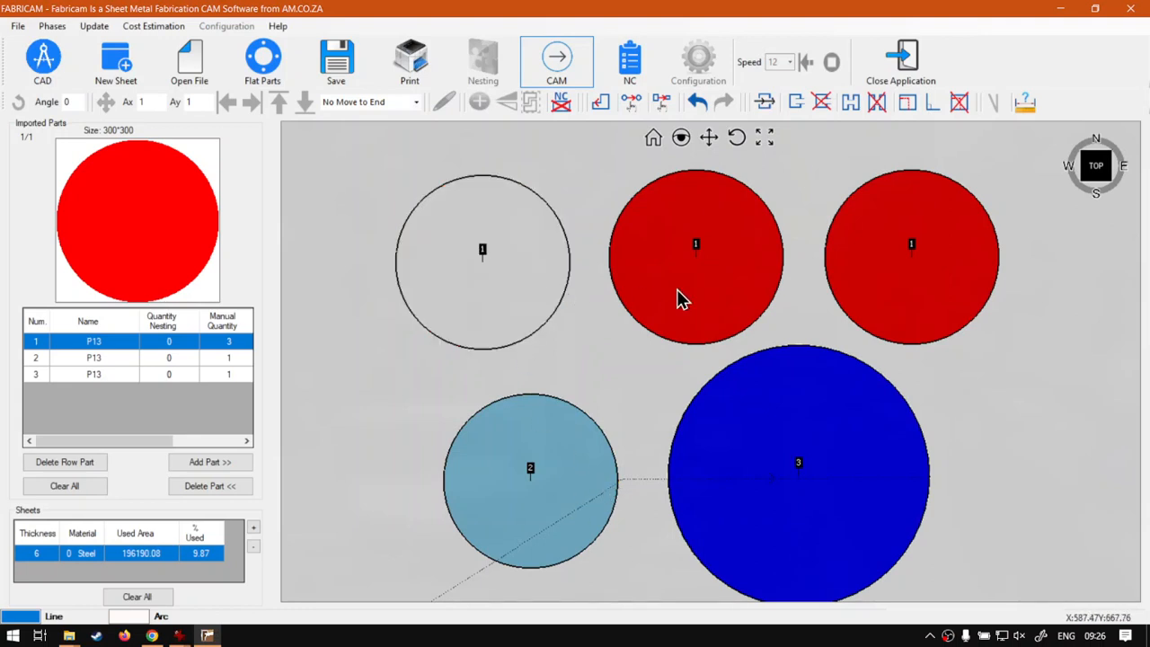
pyautogui.click(912, 283)
pyautogui.click(1040, 325)
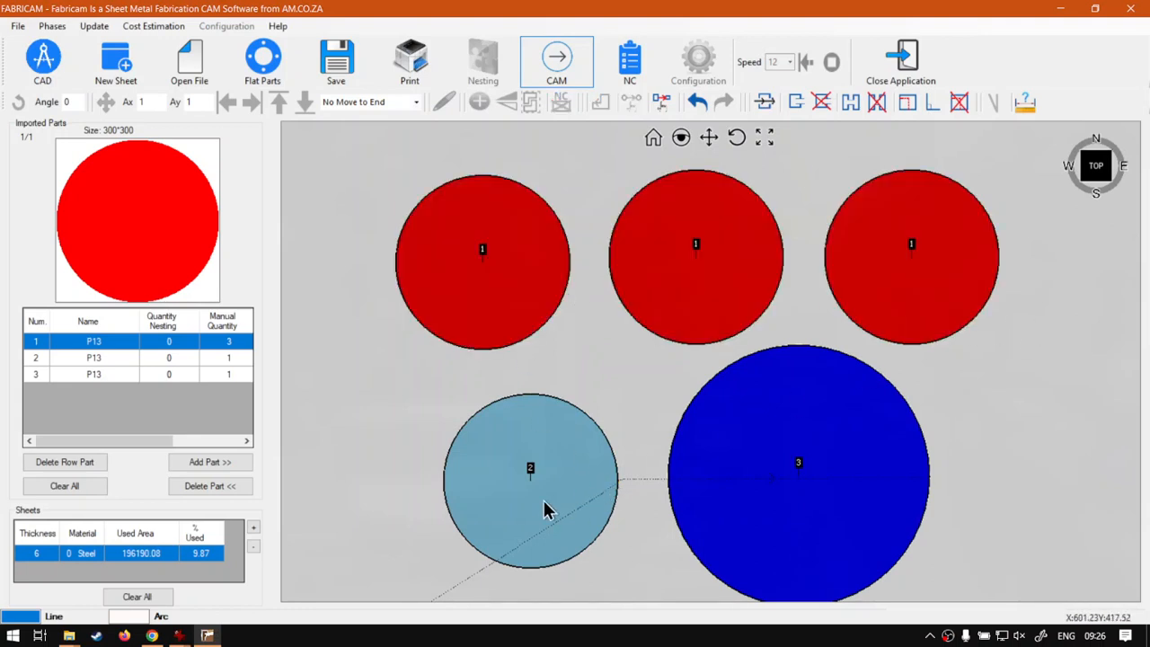
pyautogui.click(519, 502)
pyautogui.click(774, 494)
pyautogui.click(388, 423)
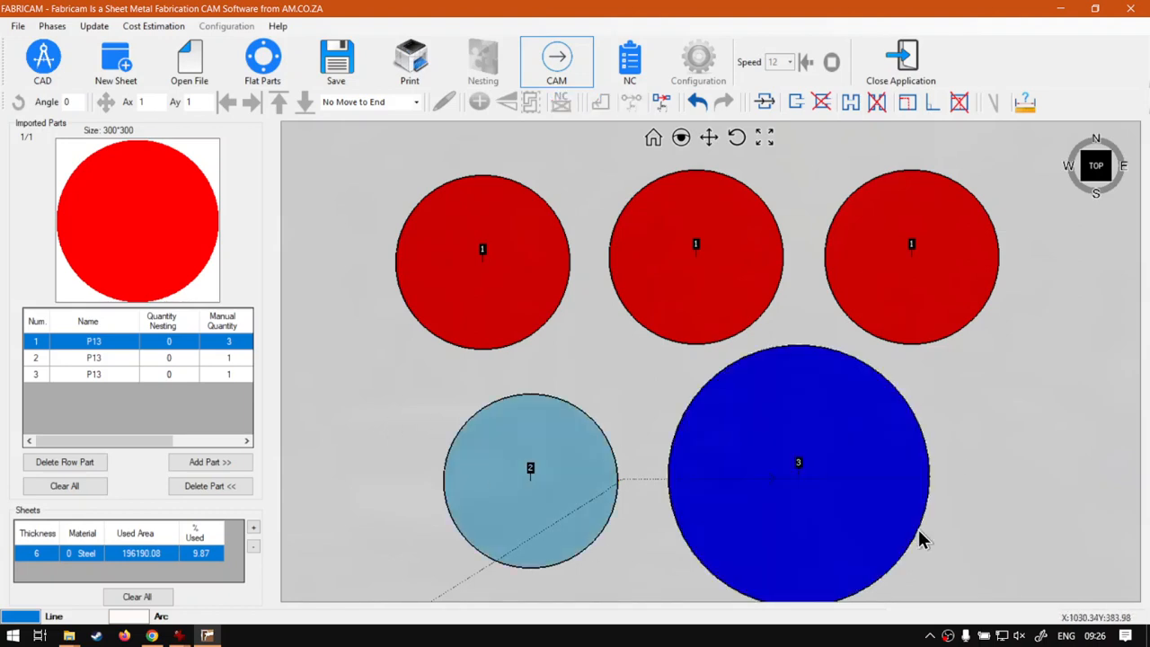
pyautogui.click(523, 438)
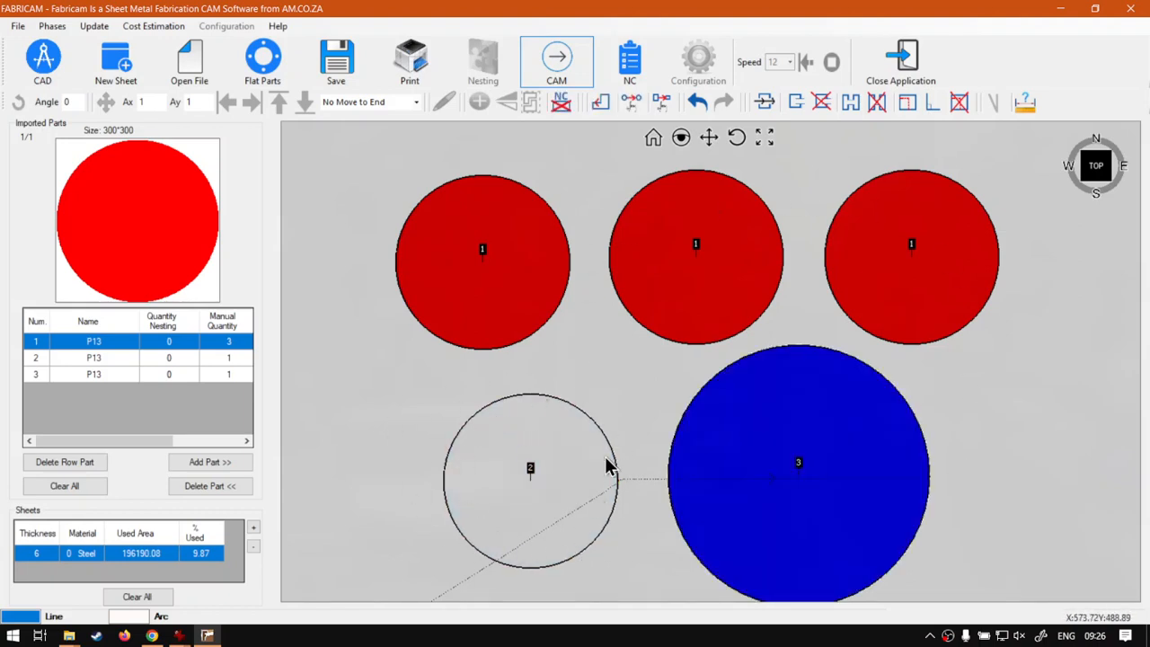
pyautogui.click(334, 154)
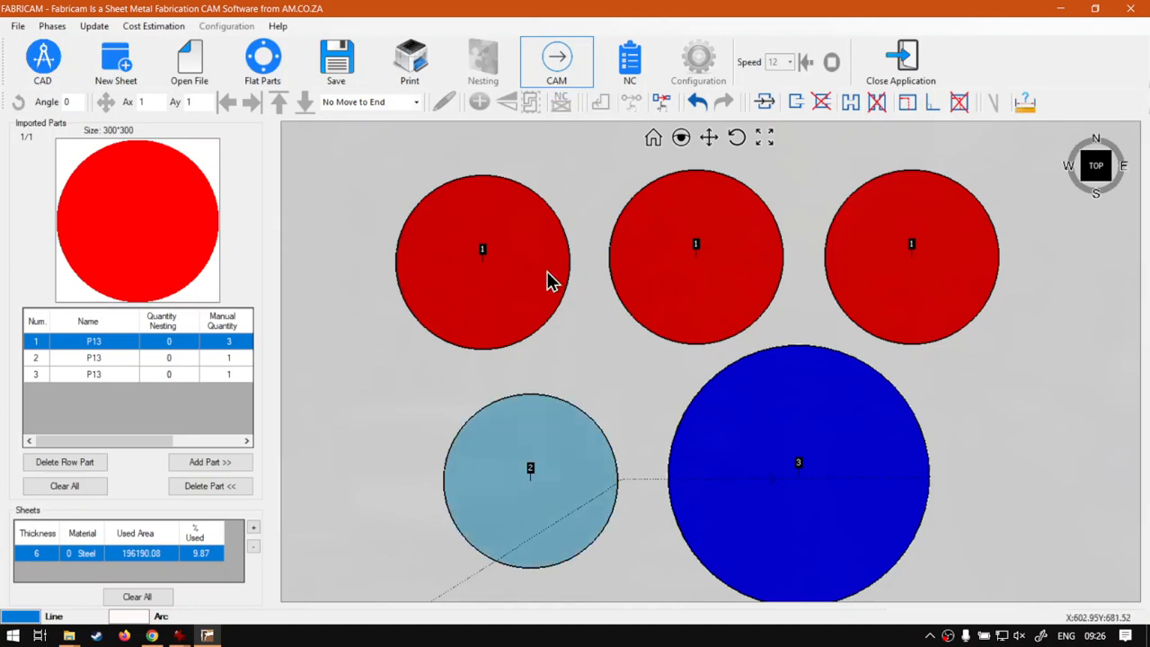
# - Generate the NC code to inspect the cutting program and return to the nesting layout
pyautogui.click(632, 67)
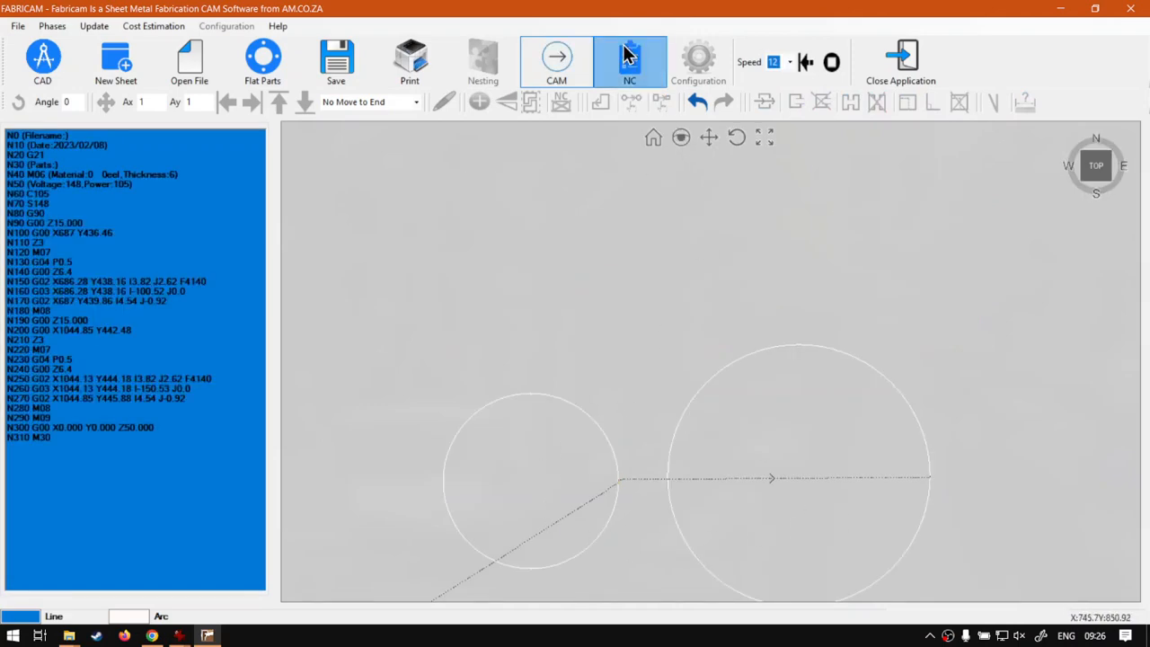
pyautogui.click(544, 70)
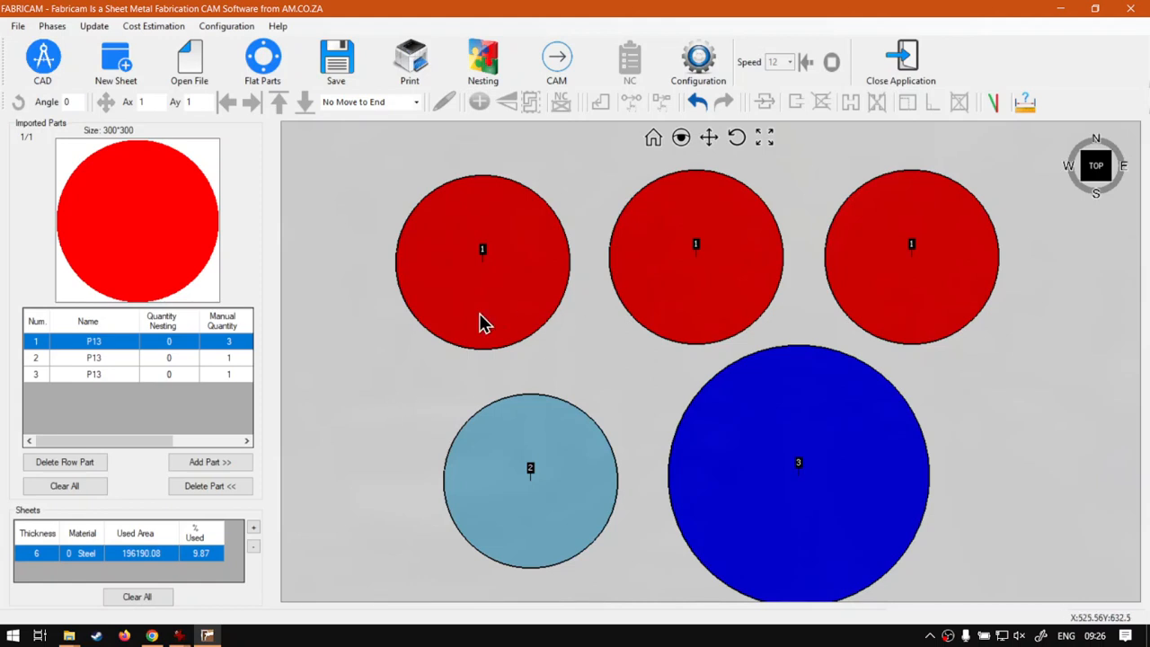
# - Generate the CAM cutting path and review the contour deletion settings of the first red circle, closing them without applying changes
pyautogui.click(506, 217)
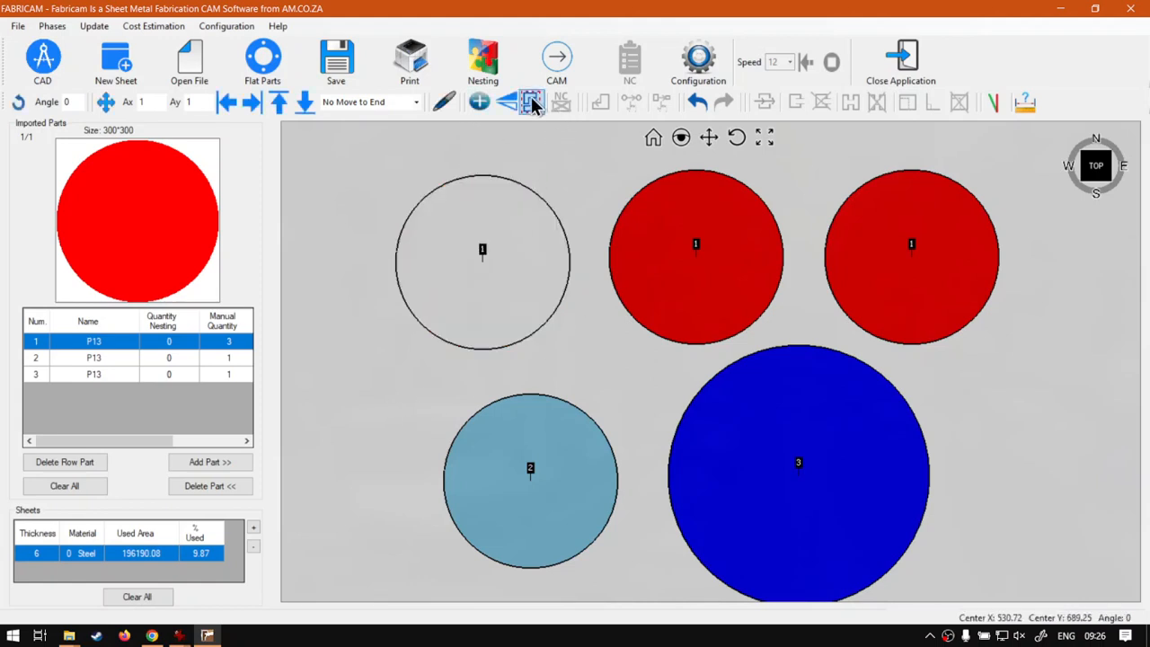
pyautogui.click(562, 81)
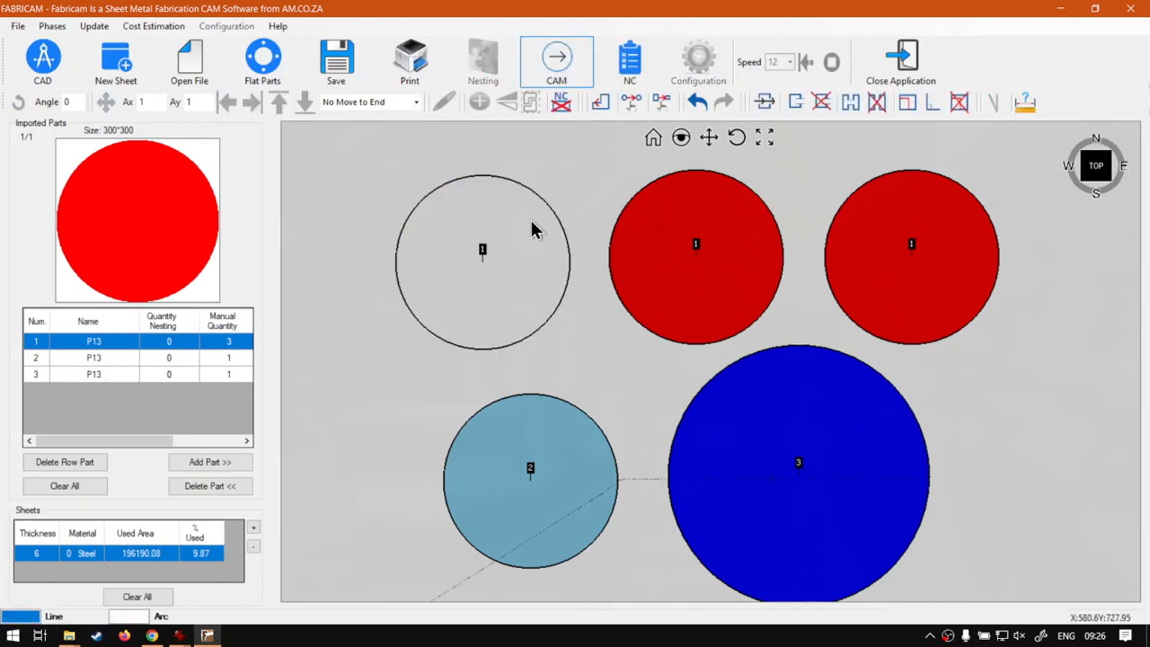
pyautogui.click(559, 104)
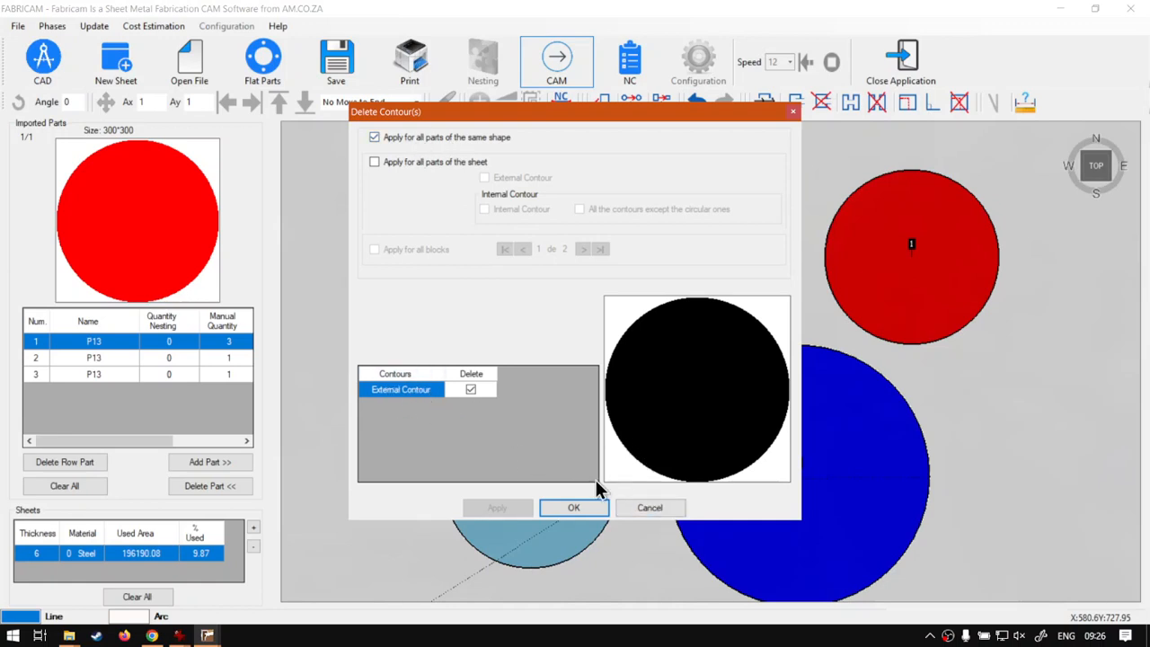
pyautogui.click(649, 508)
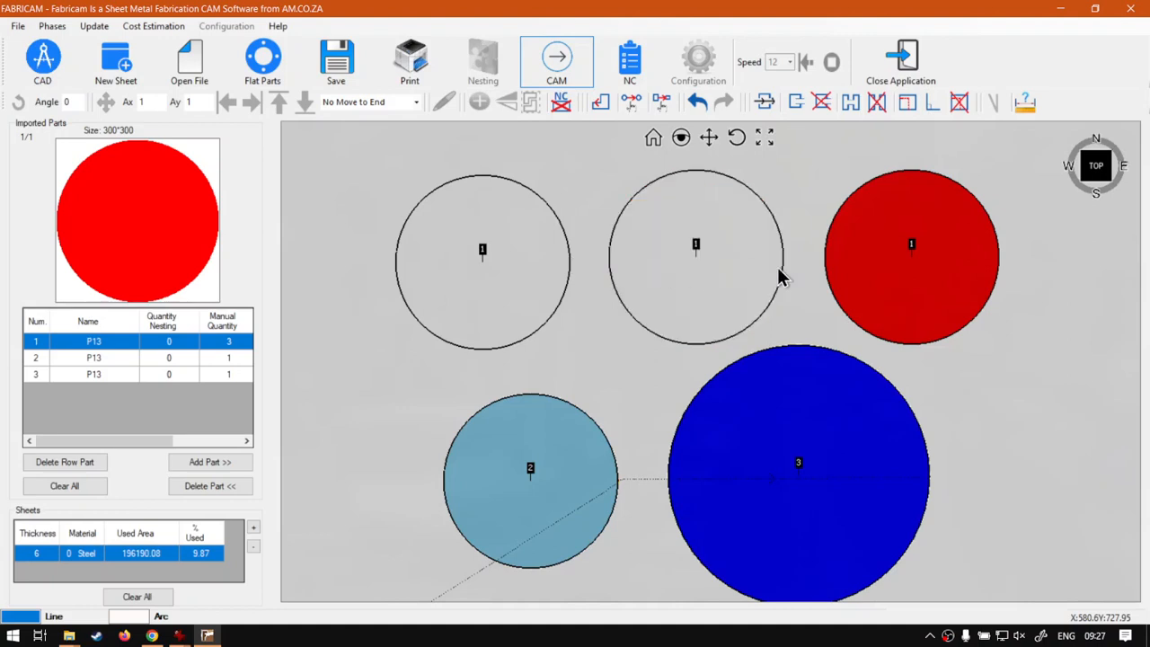
# - Try selecting several of the red circles together and clear the selection
pyautogui.click(893, 258)
pyautogui.click(993, 357)
pyautogui.click(701, 260)
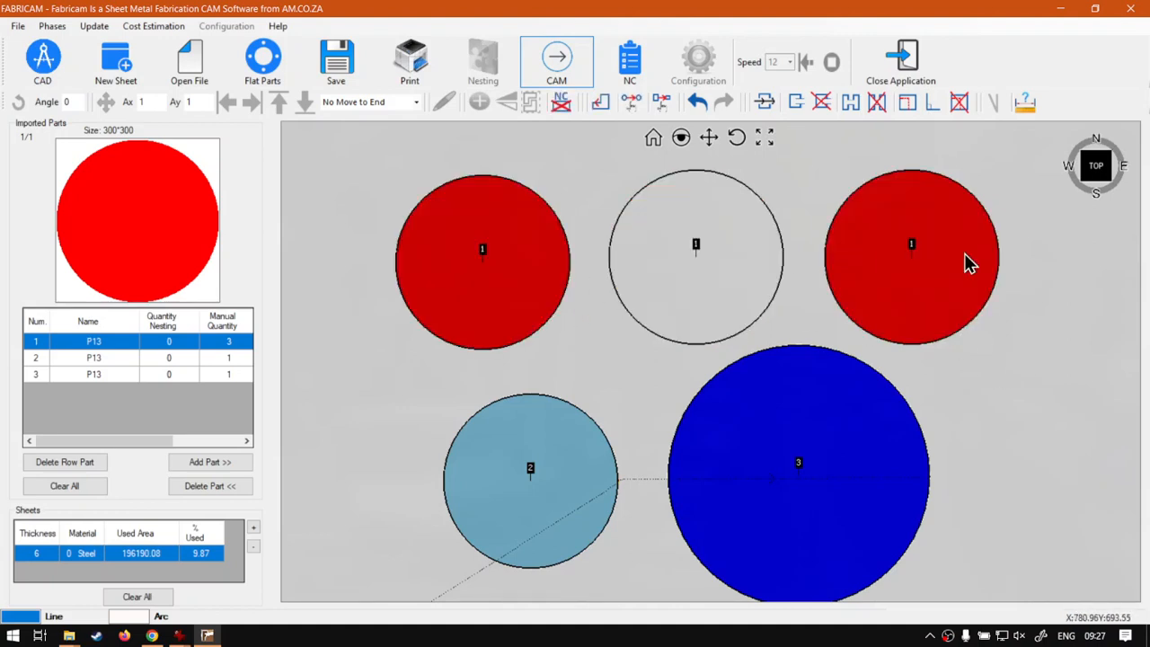
pyautogui.keyDown('ctrl'); pyautogui.click(968, 263); pyautogui.keyUp('ctrl')
pyautogui.click(1060, 369)
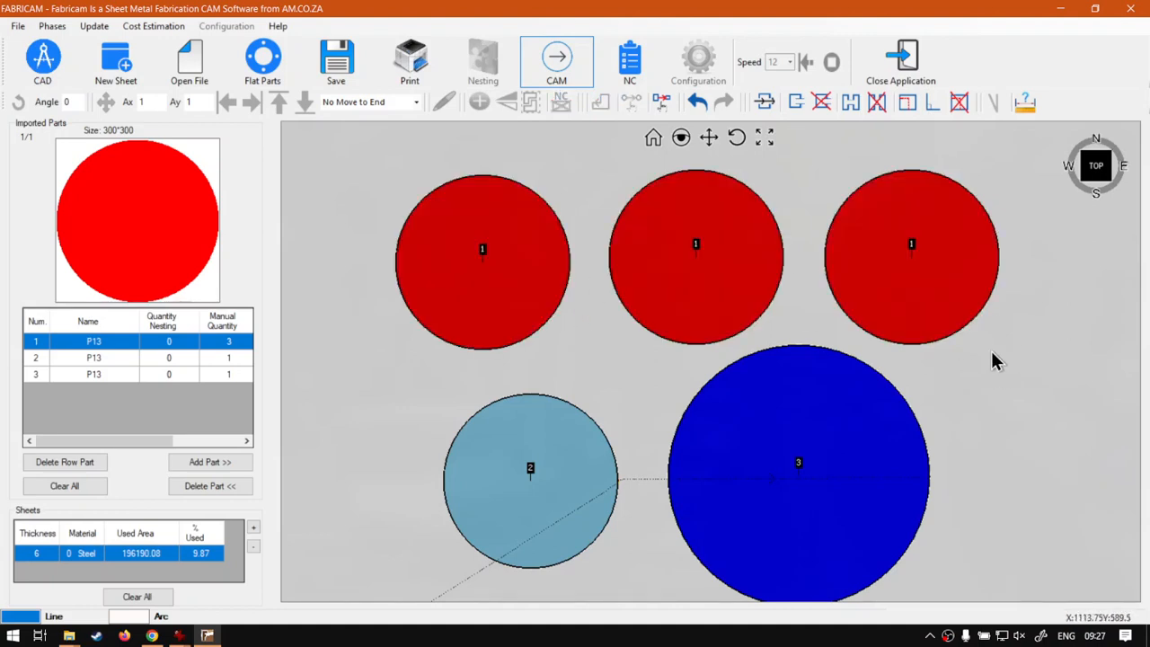
# - Select the first red circle and examine its contour deletion settings, including the option to apply them to all parts of the same shape
pyautogui.click(508, 292)
pyautogui.click(554, 104)
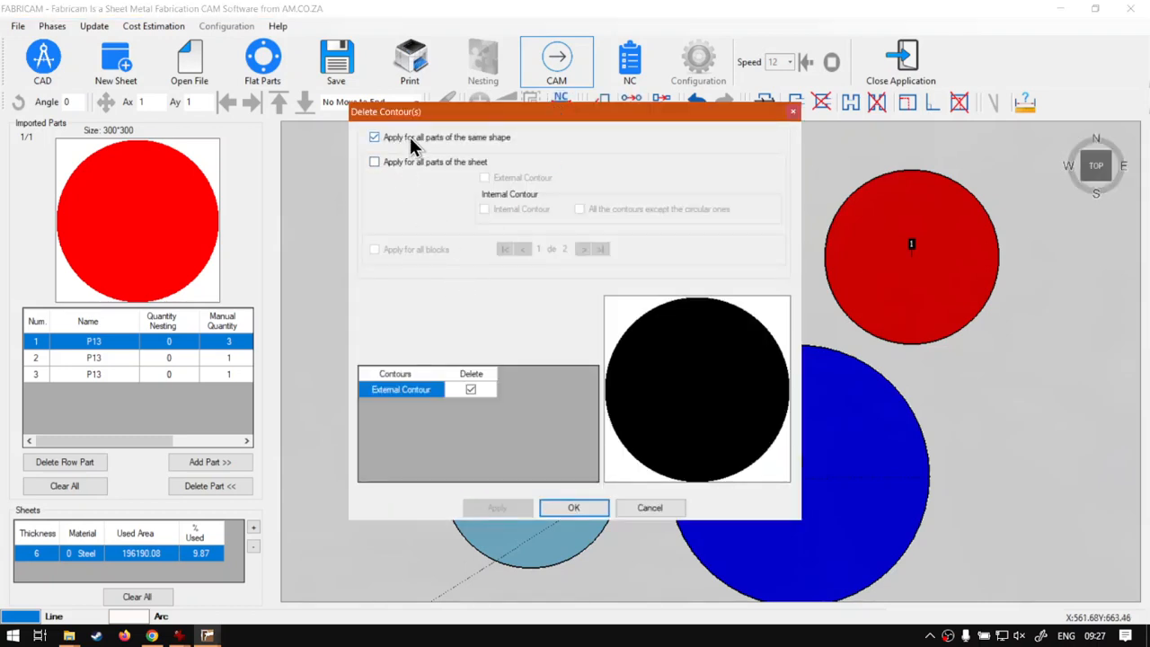
pyautogui.click(658, 508)
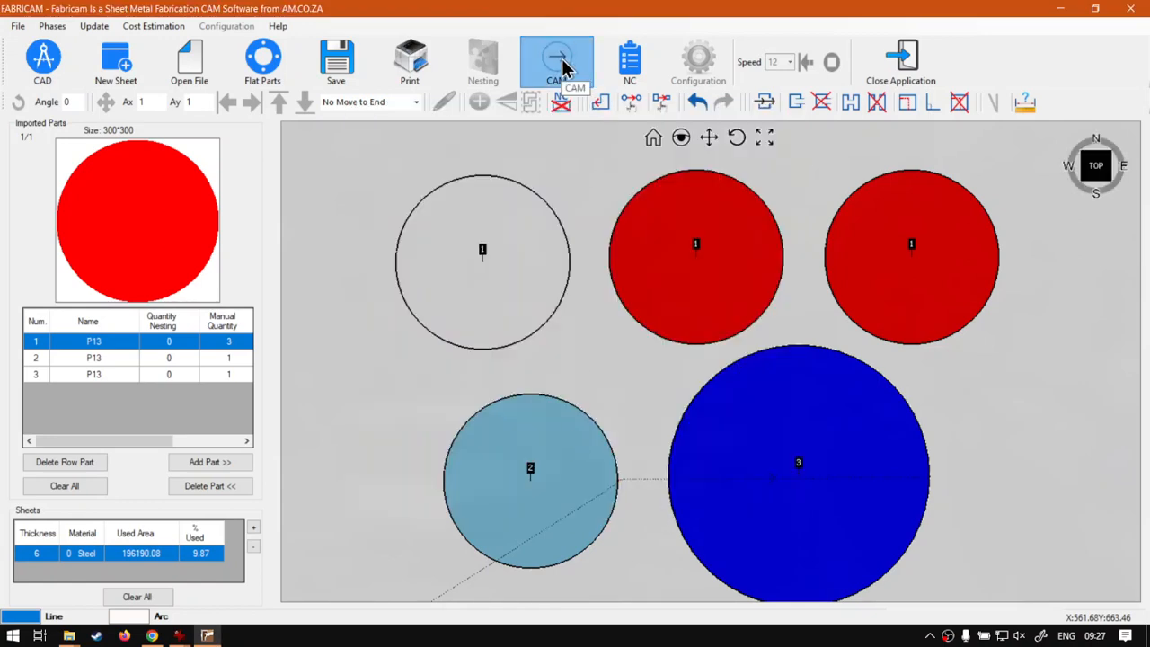
pyautogui.click(561, 104)
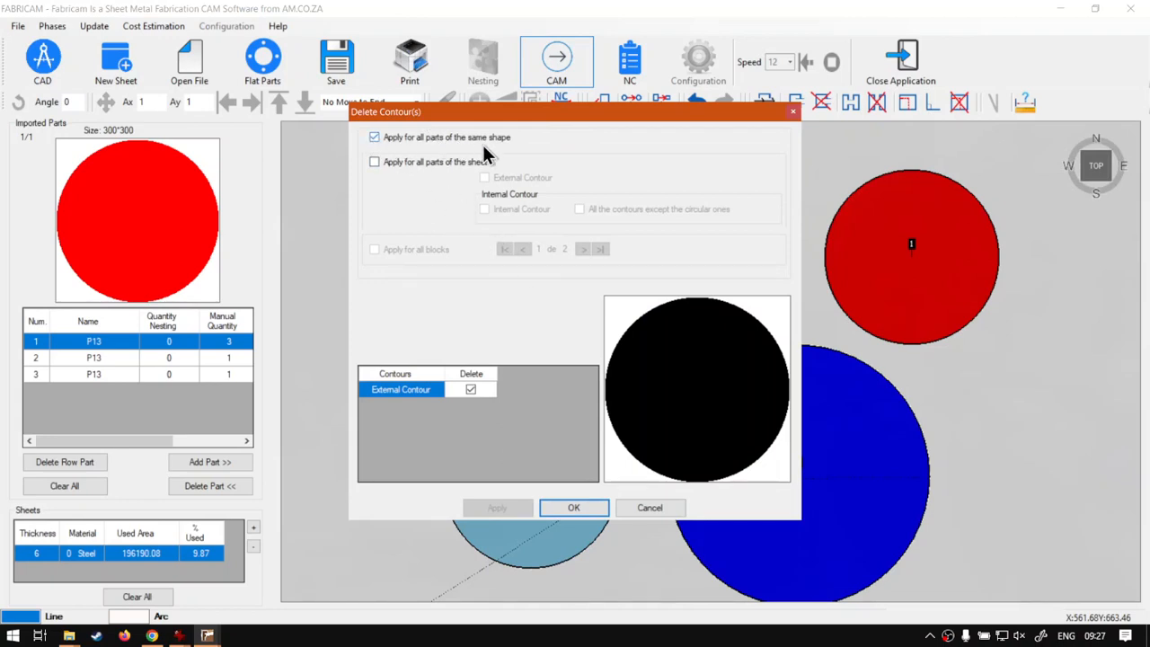
pyautogui.click(672, 508)
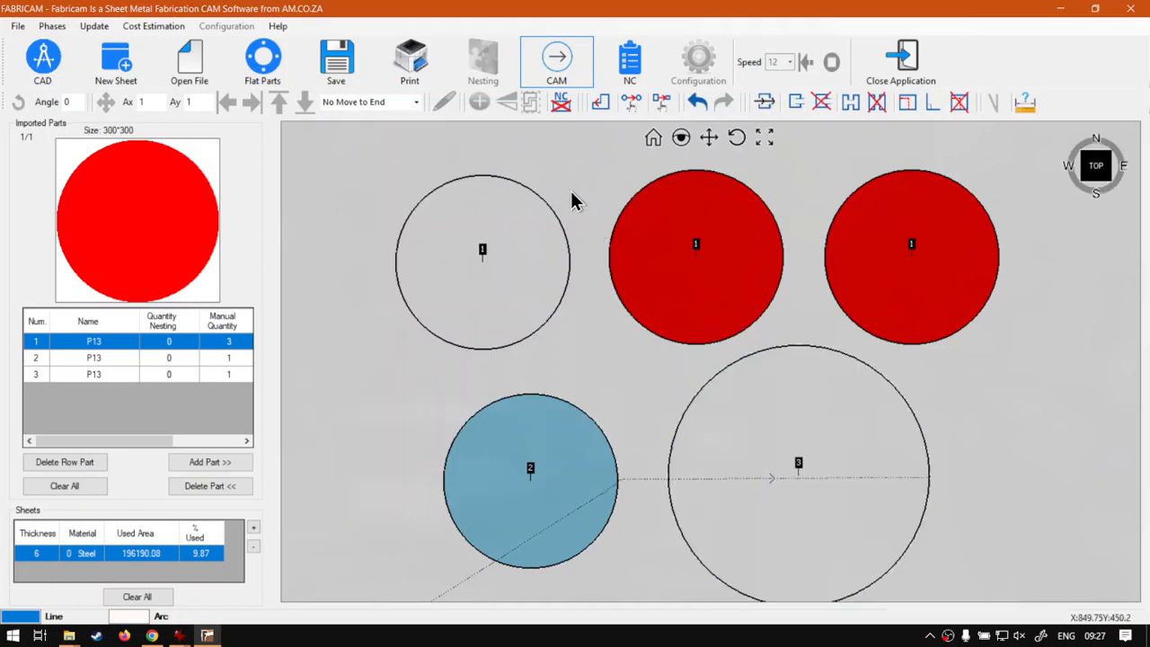
# - Try toggling External Contour deletion and the same-shape option with the first red and large circles selected, and cancel the changes
pyautogui.click(560, 104)
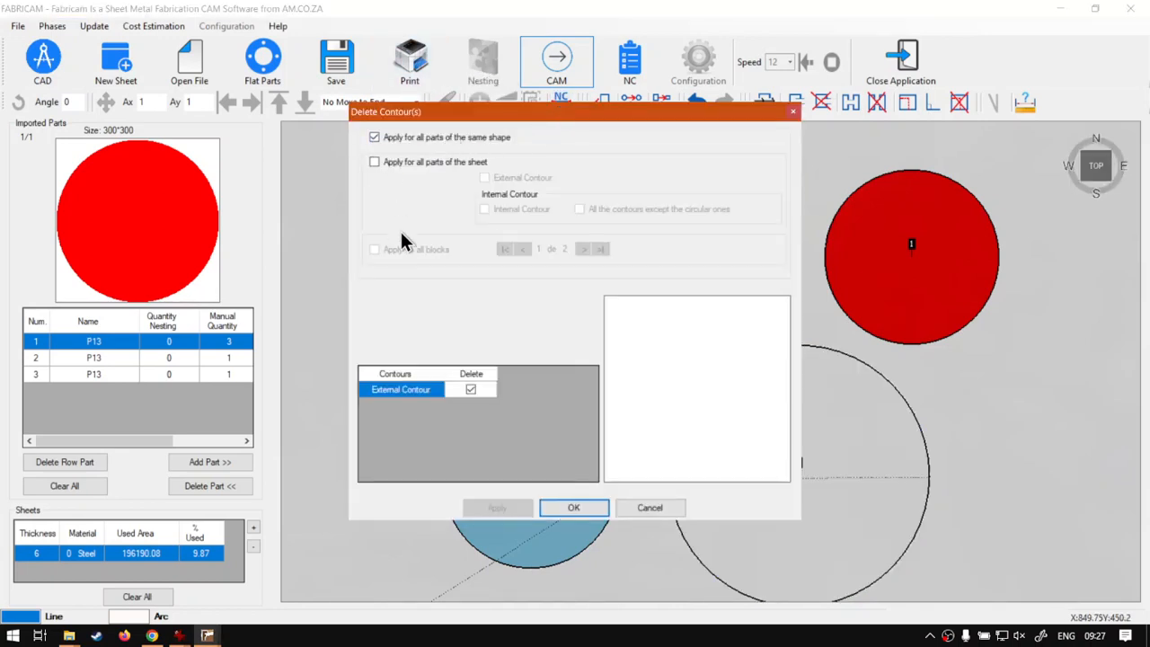
pyautogui.click(475, 391)
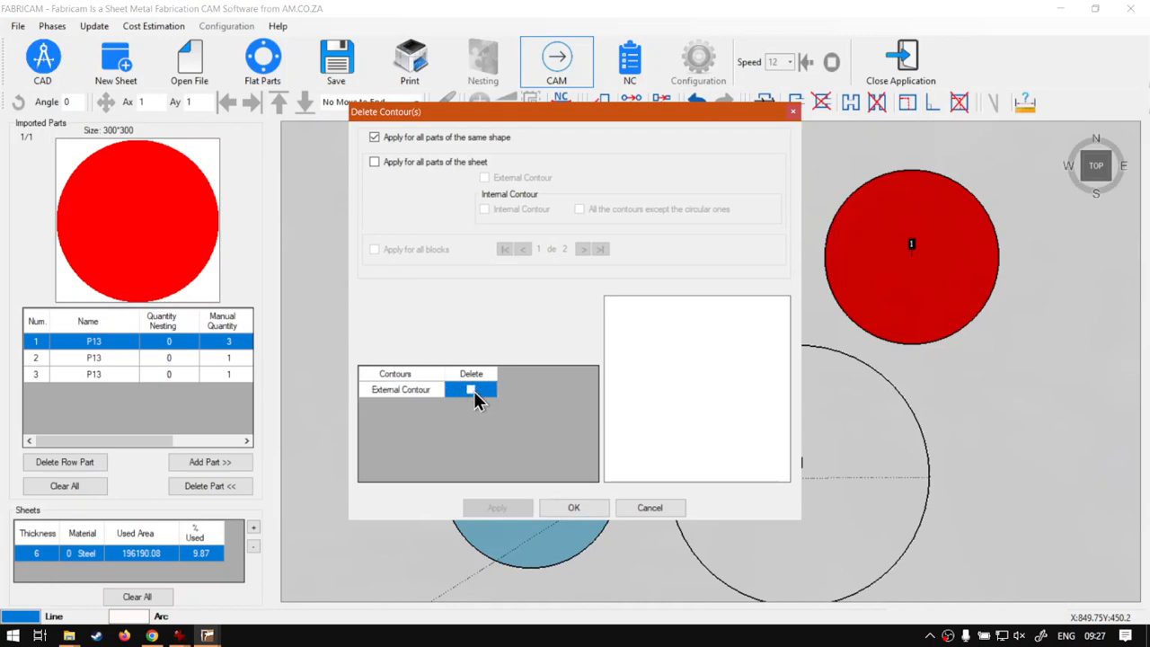
pyautogui.click(378, 138)
pyautogui.click(662, 513)
pyautogui.click(561, 100)
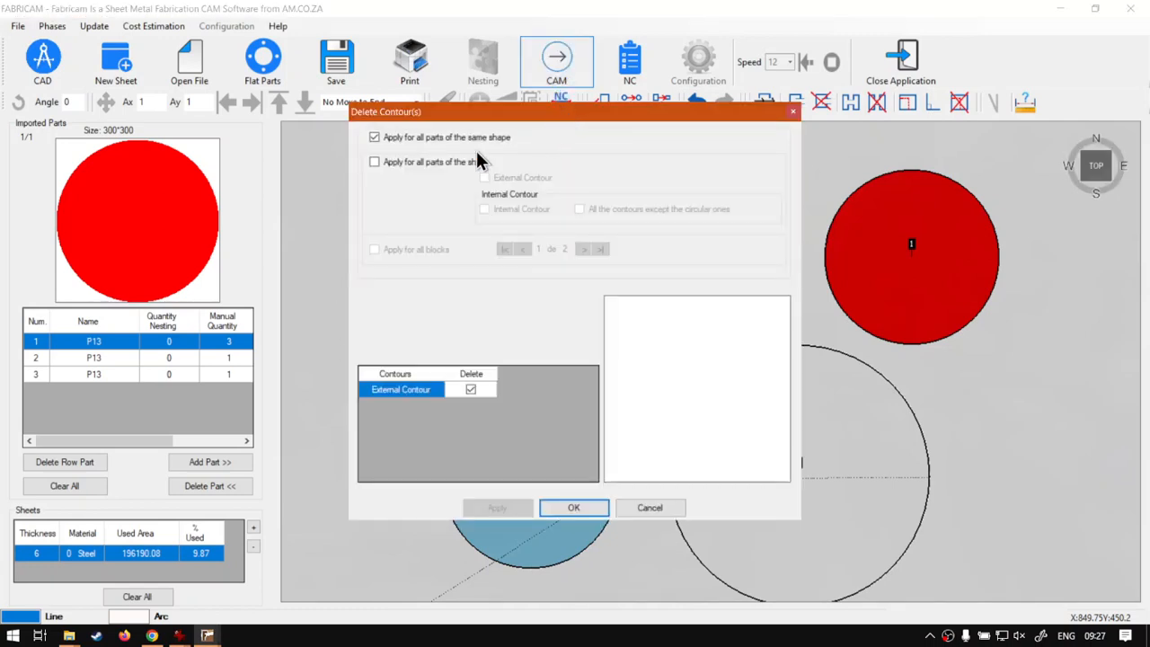
pyautogui.click(648, 508)
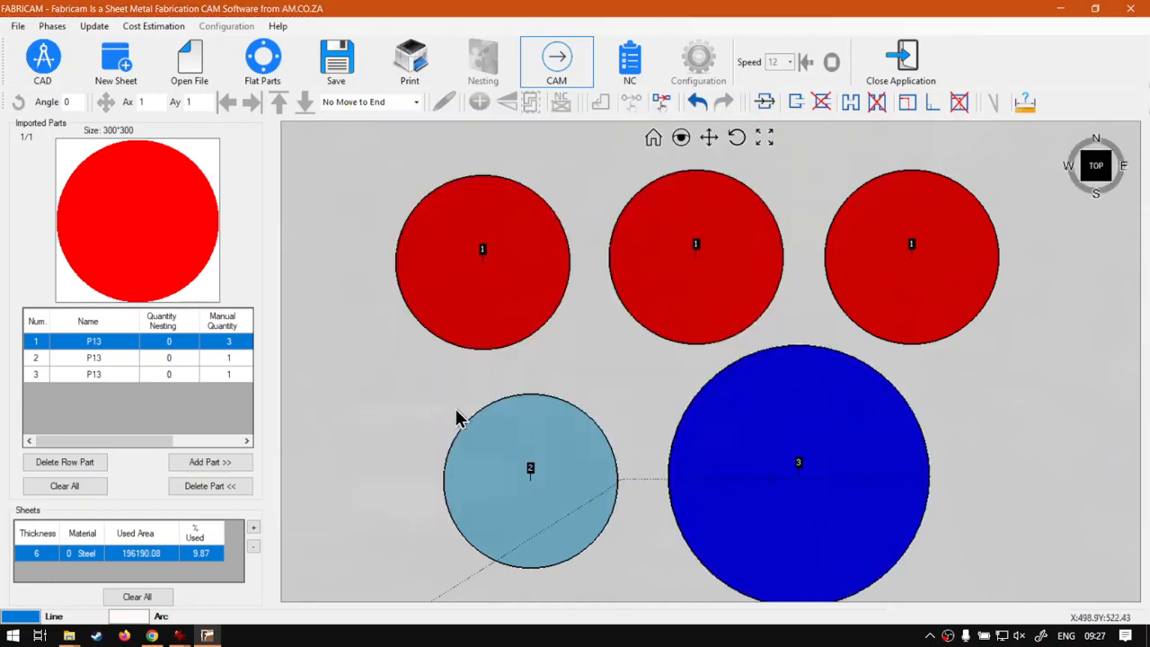
# - Examine the contour deletion settings and same-shape option for the large blue circle, closing them without applying
pyautogui.click(808, 465)
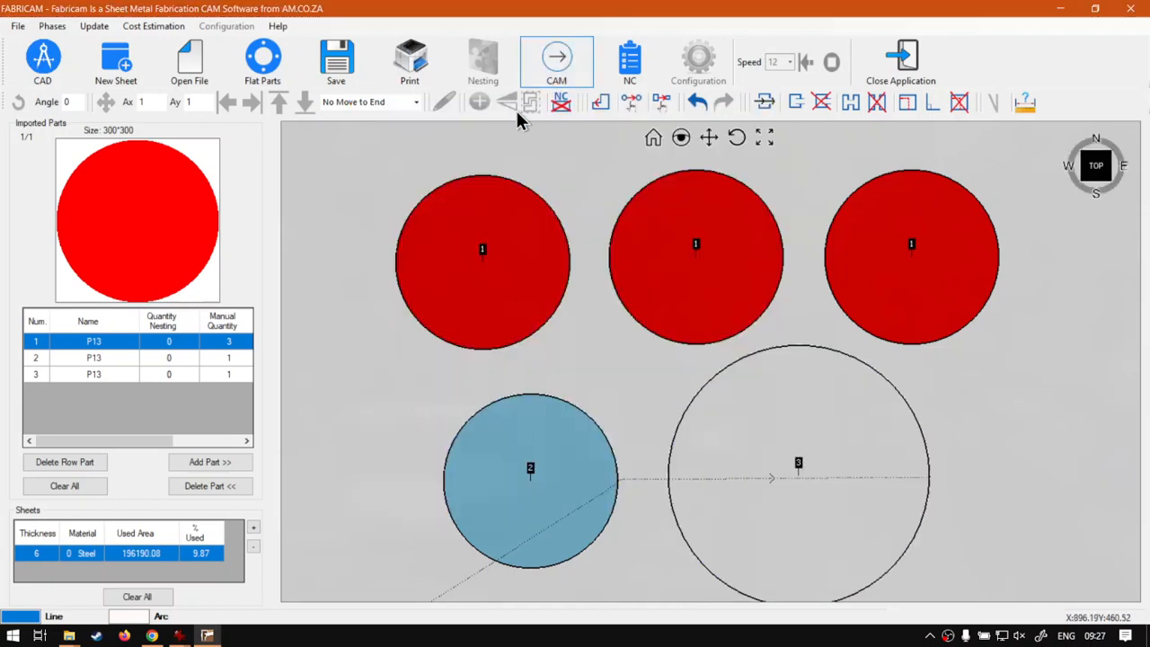
pyautogui.click(558, 104)
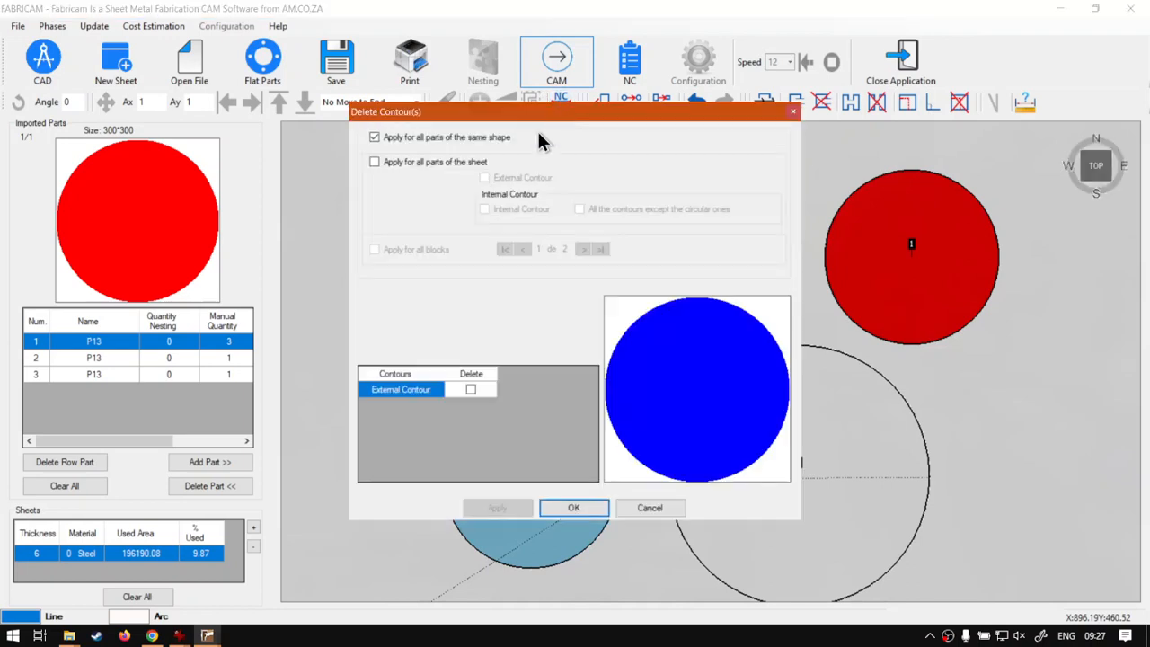
pyautogui.click(401, 141)
pyautogui.click(633, 513)
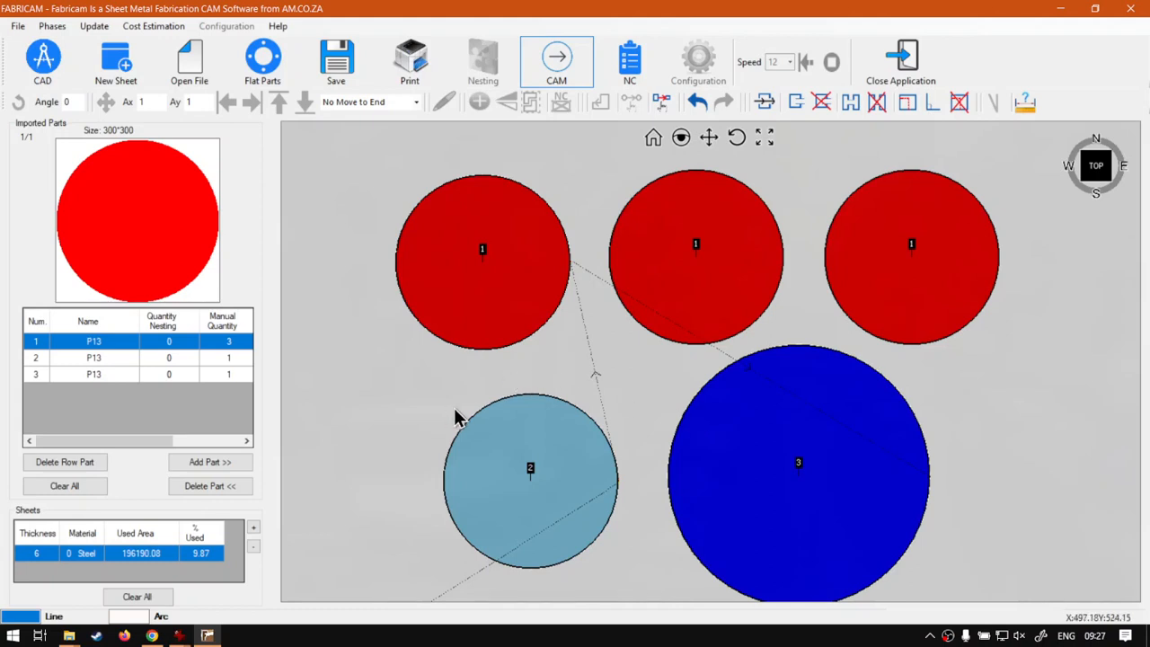
# - Switch to the Chrome window showing the softwaretraining.co.za training videos page
pyautogui.click(152, 635)
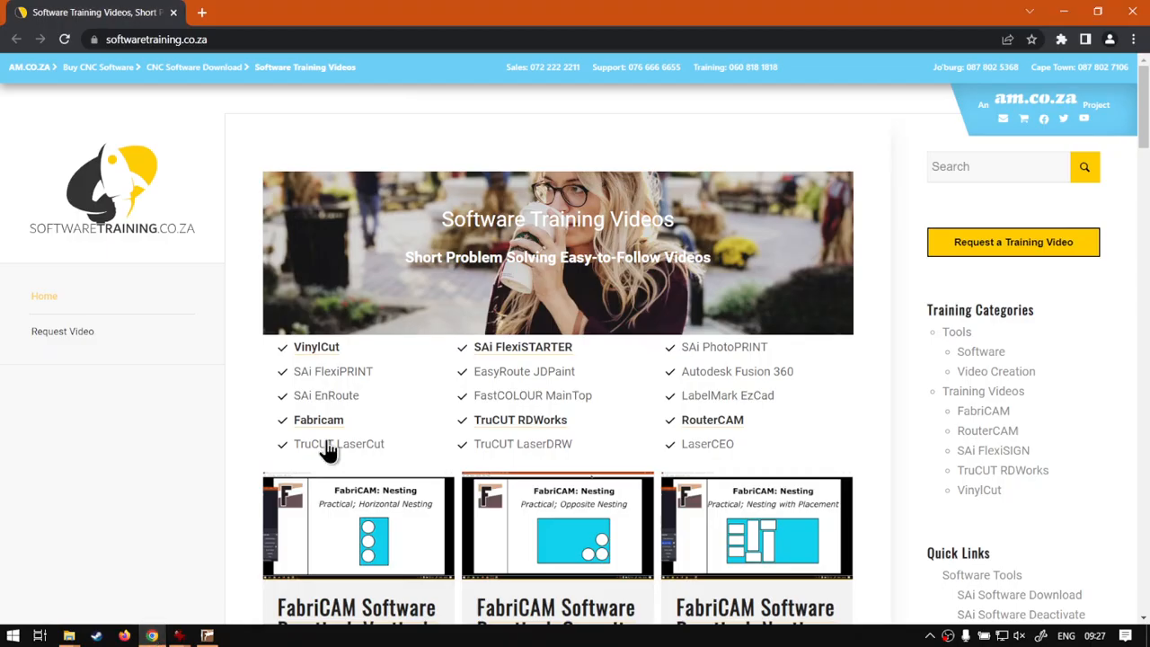